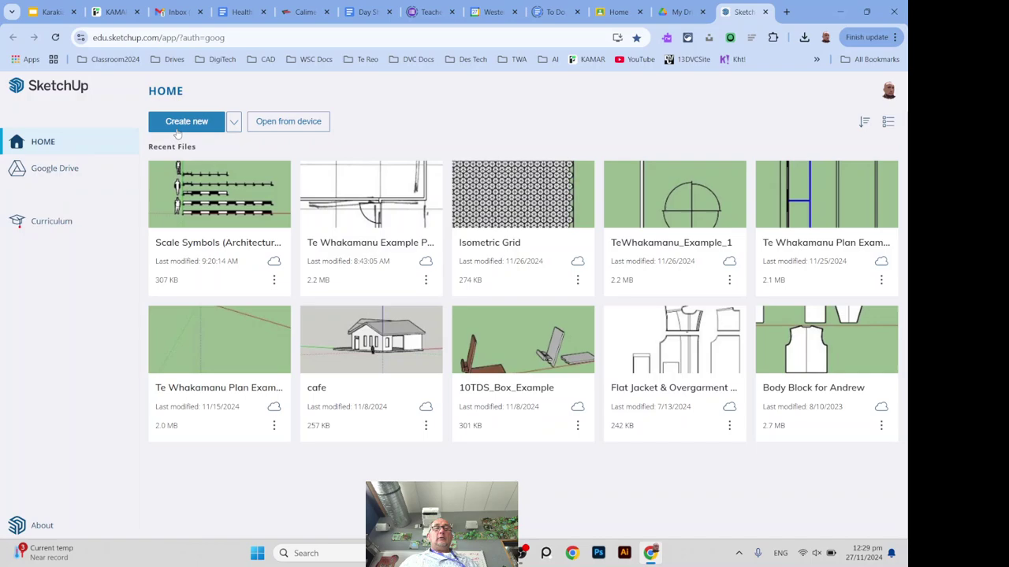
Show the unit template options beside Create new on the SketchUp home page
click(234, 124)
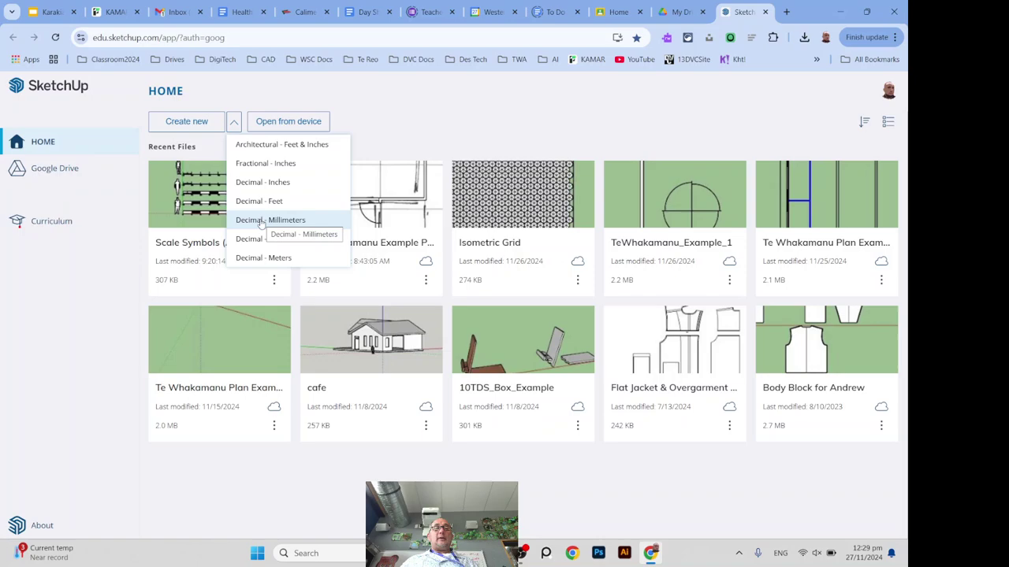
Start a new model from the Decimal - Millimeters template
click(261, 223)
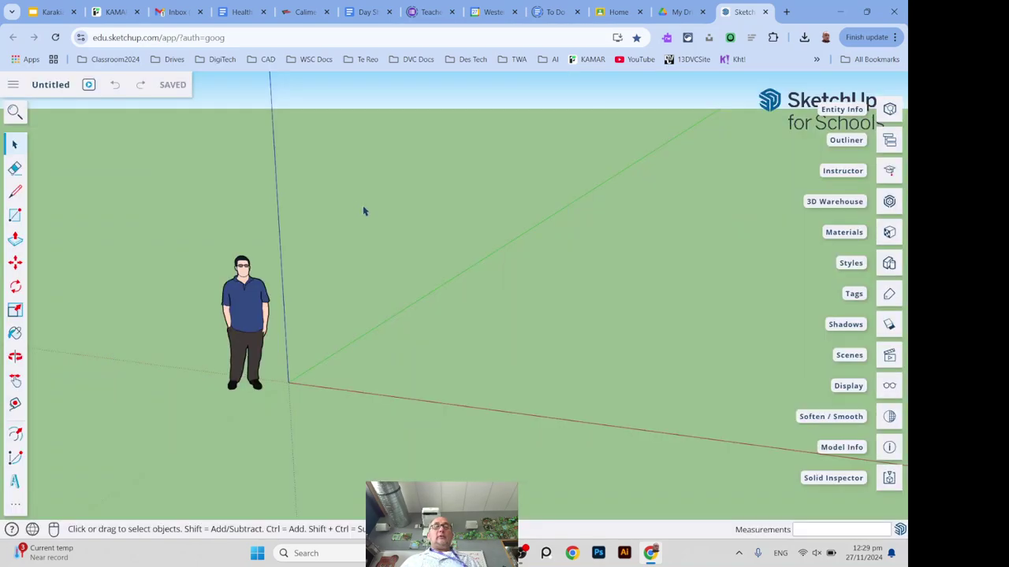
mouse_move(282, 187)
middle_down()
mouse_move(513, 254)
mouse_move(216, 223)
mouse_move(455, 207)
middle_up()
scroll(216, 223, down, 3)
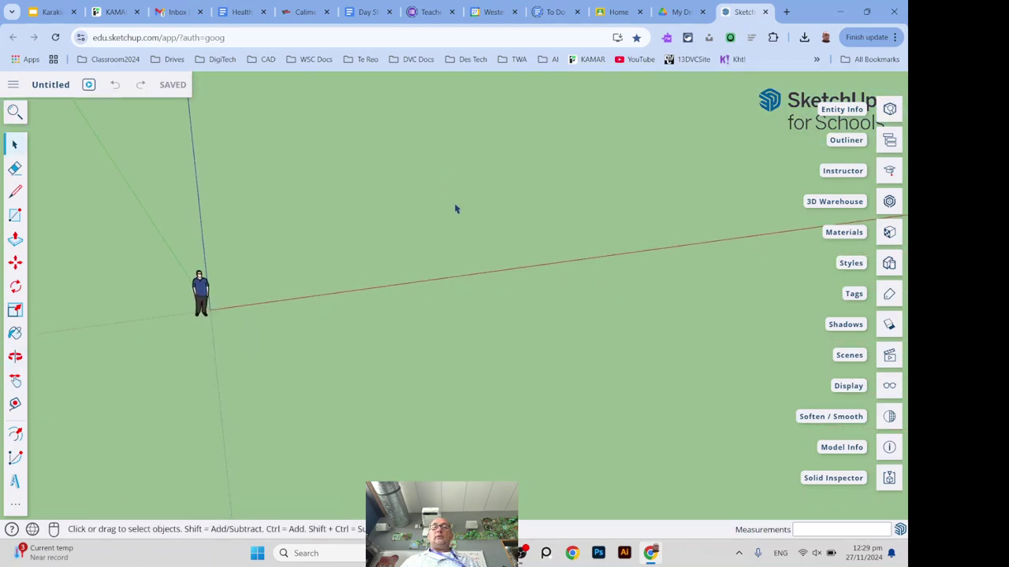
Set the camera to parallel projection looking down in Plan View (Top)
click(888, 356)
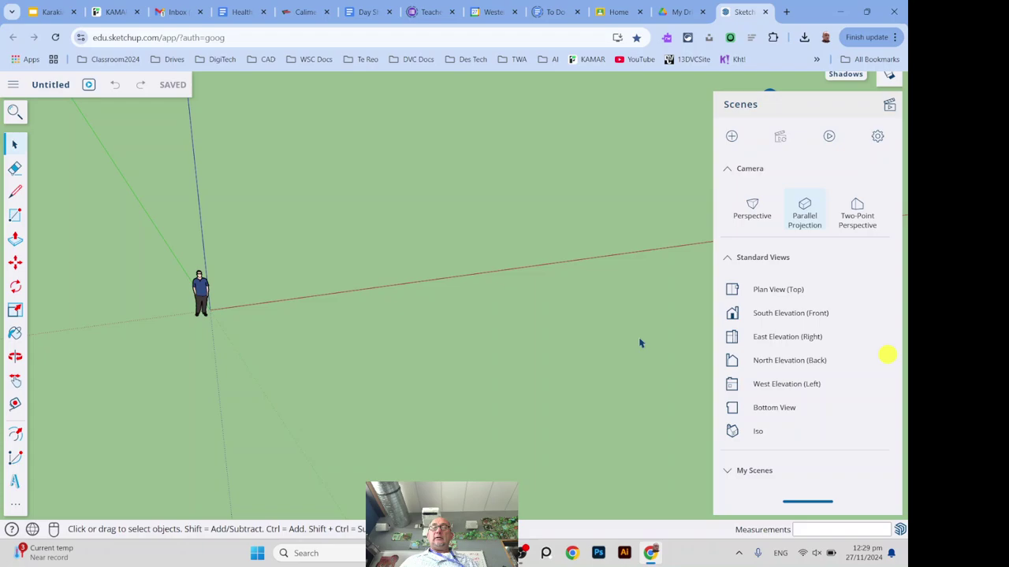
click(805, 209)
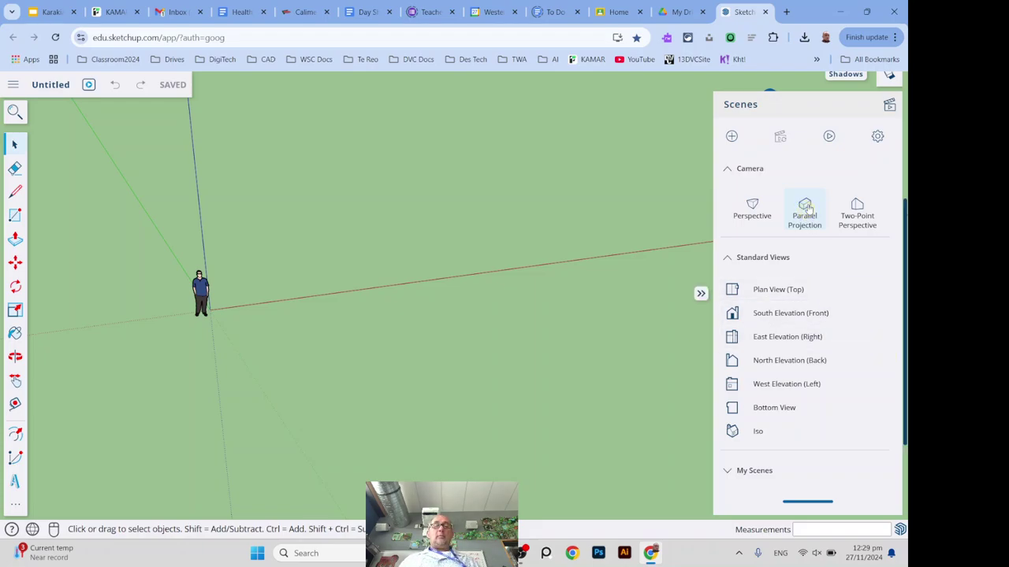
click(762, 292)
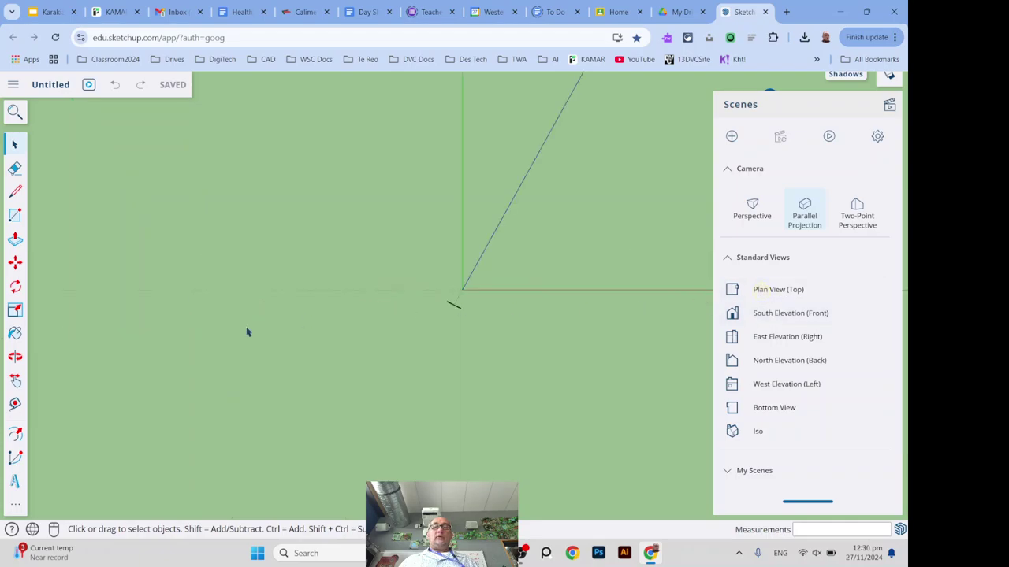
click(802, 209)
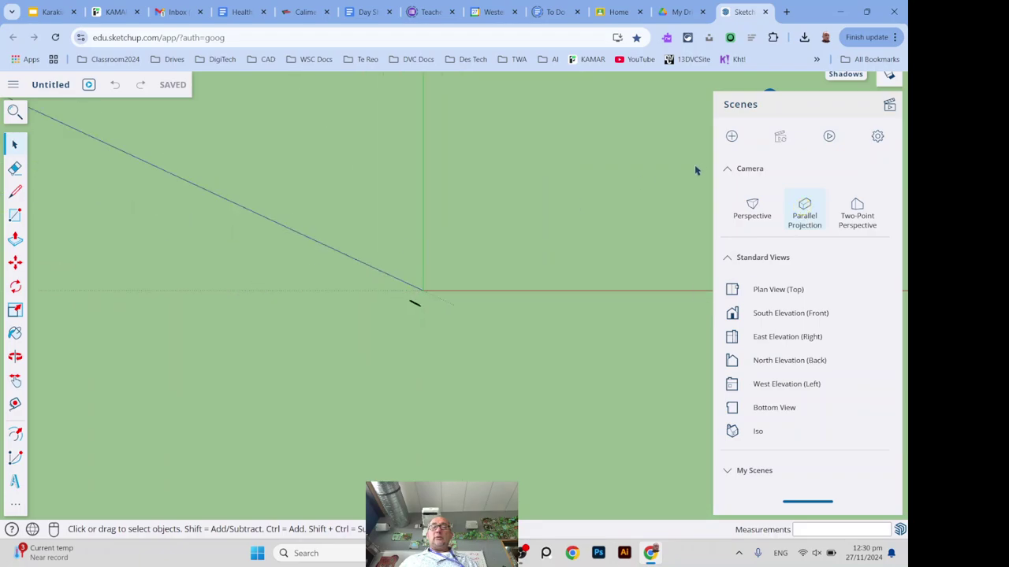
middle_drag(328, 300, 415, 99)
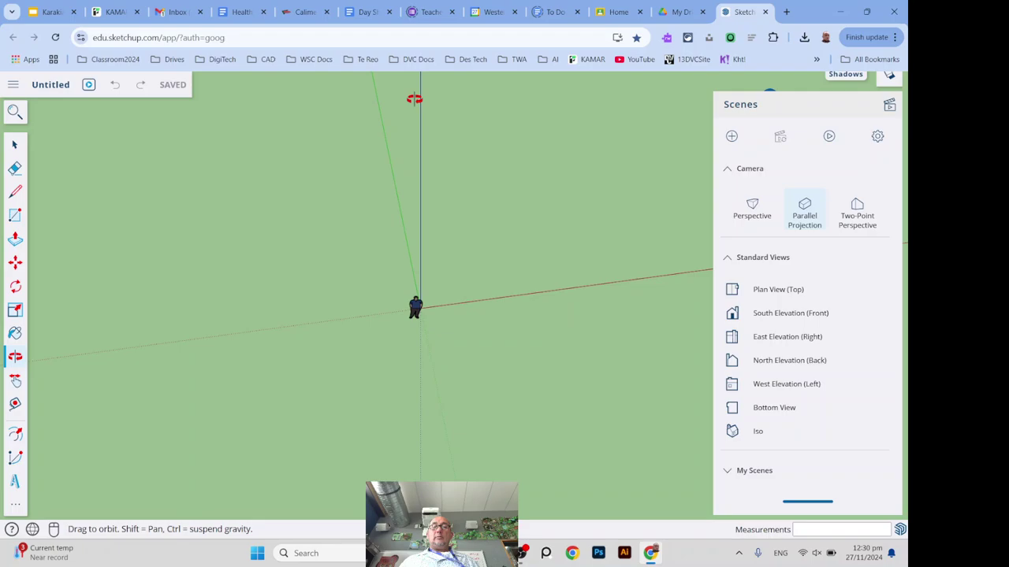
click(759, 315)
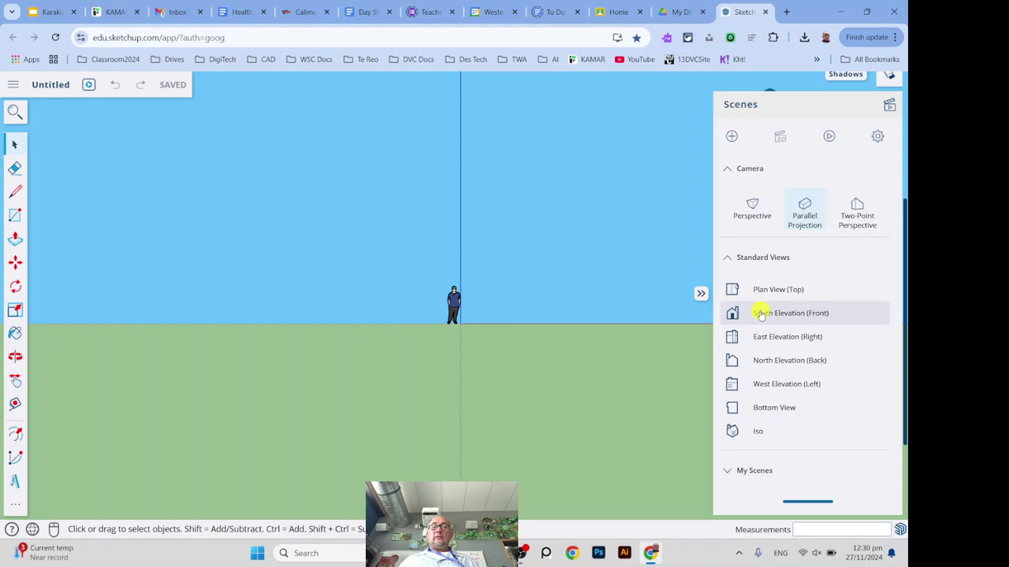
click(760, 290)
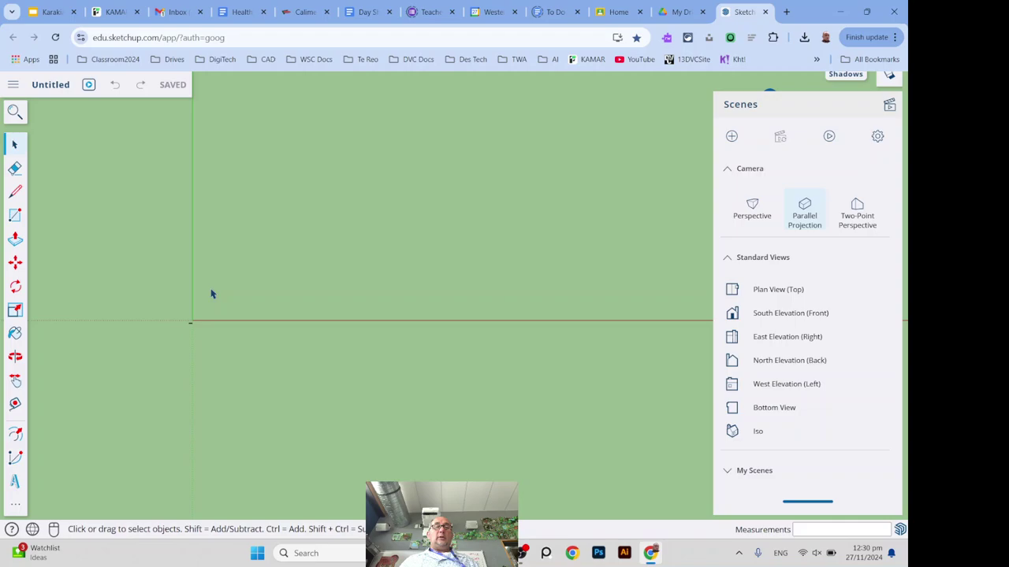
Zoom in on the model origin in plan view
scroll(372, 297, down, 2)
scroll(119, 329, down, 3)
scroll(97, 300, up, 2)
scroll(131, 313, up, 4)
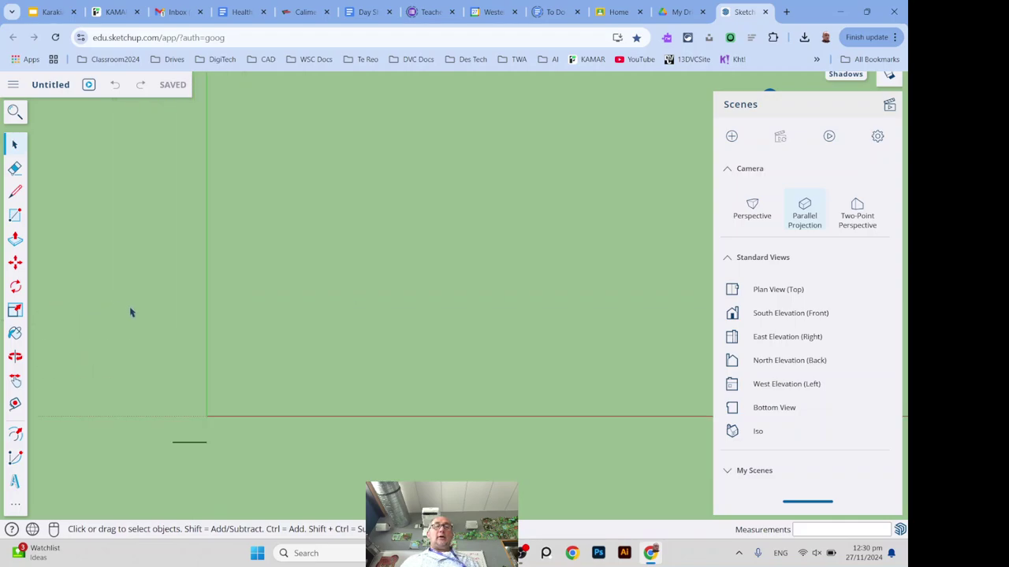
scroll(131, 313, down, 1)
scroll(236, 327, up, 1)
scroll(238, 332, down, 1)
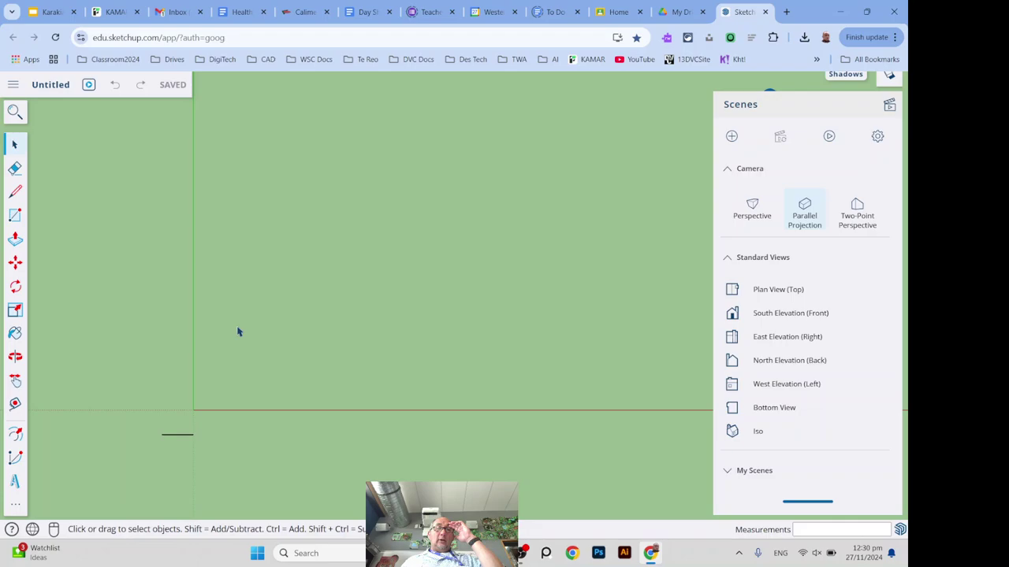
scroll(239, 332, up, 1)
scroll(239, 331, down, 2)
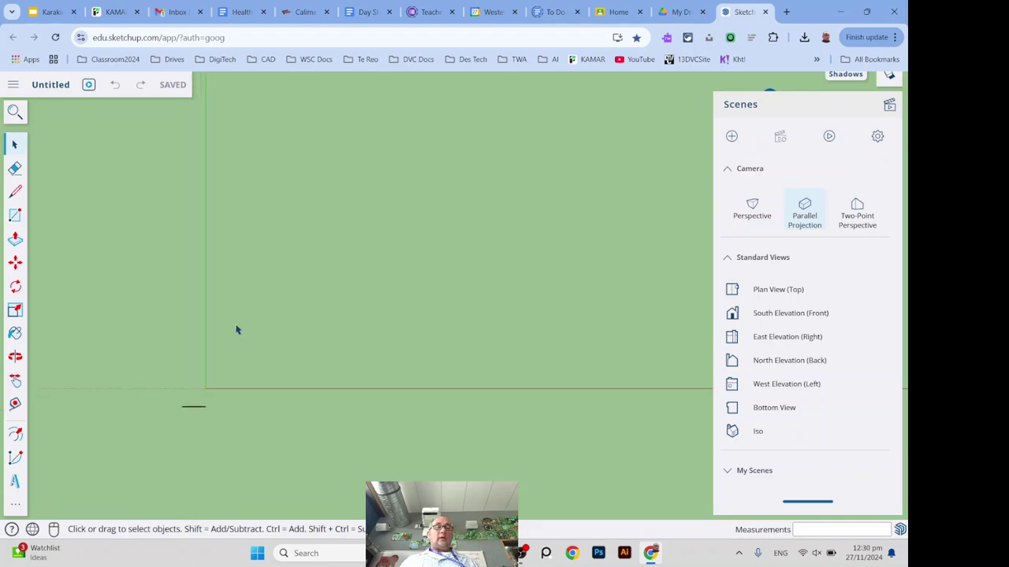
Check the input device settings and display the full drawing tool set
click(51, 533)
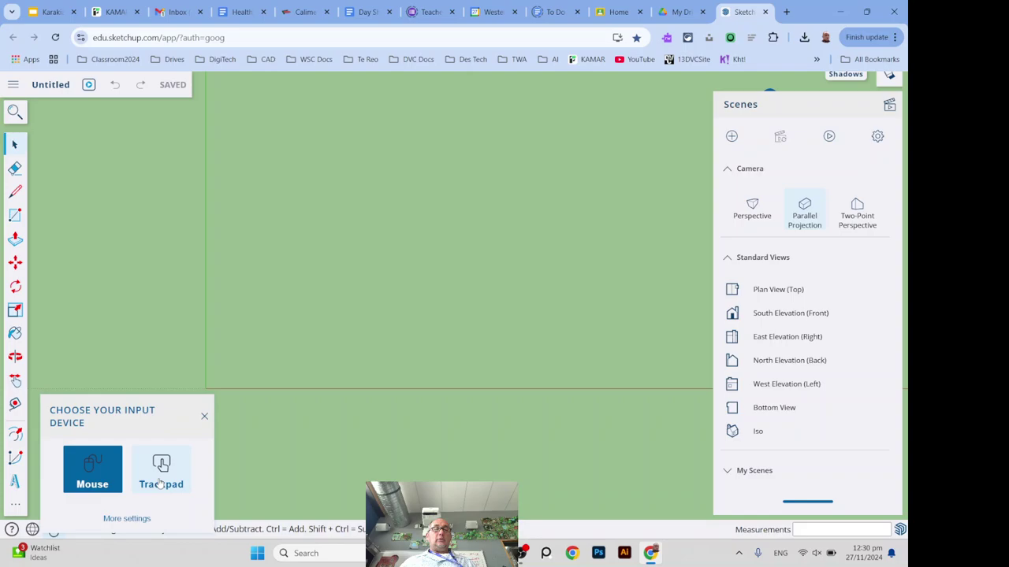
click(204, 416)
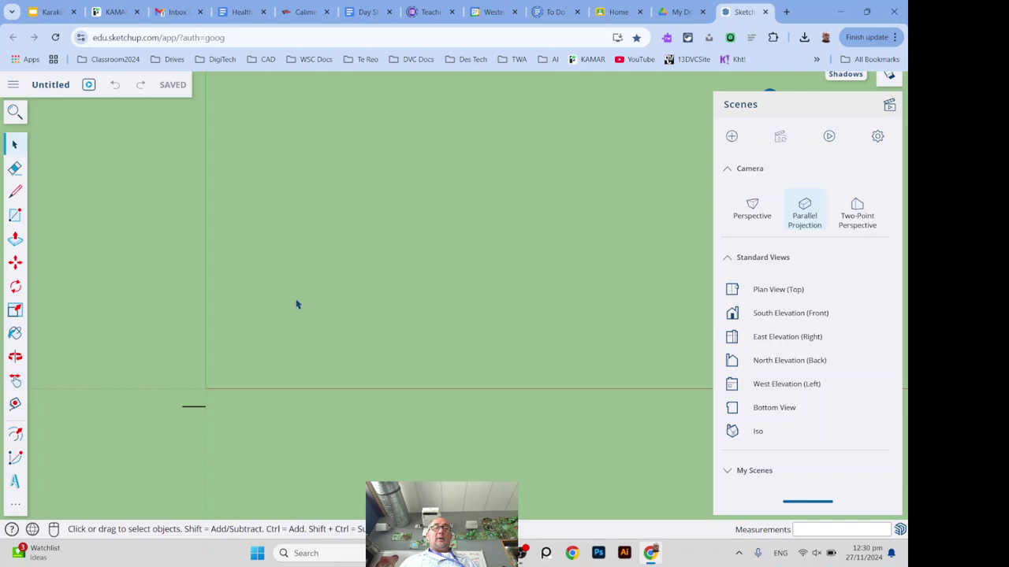
click(16, 505)
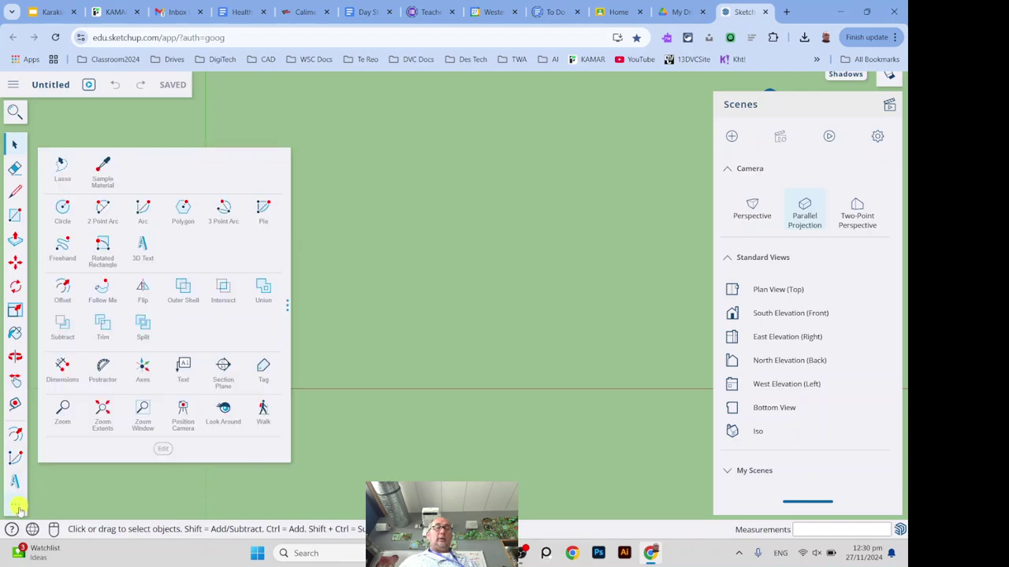
Close the expanded tools panel and the Scenes panel
click(10, 146)
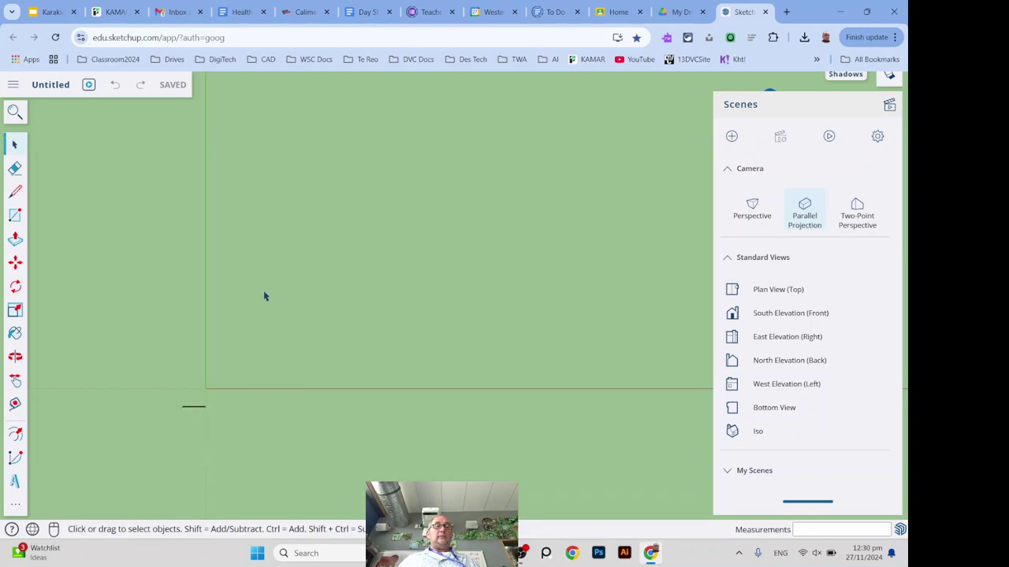
mouse_move(804, 299)
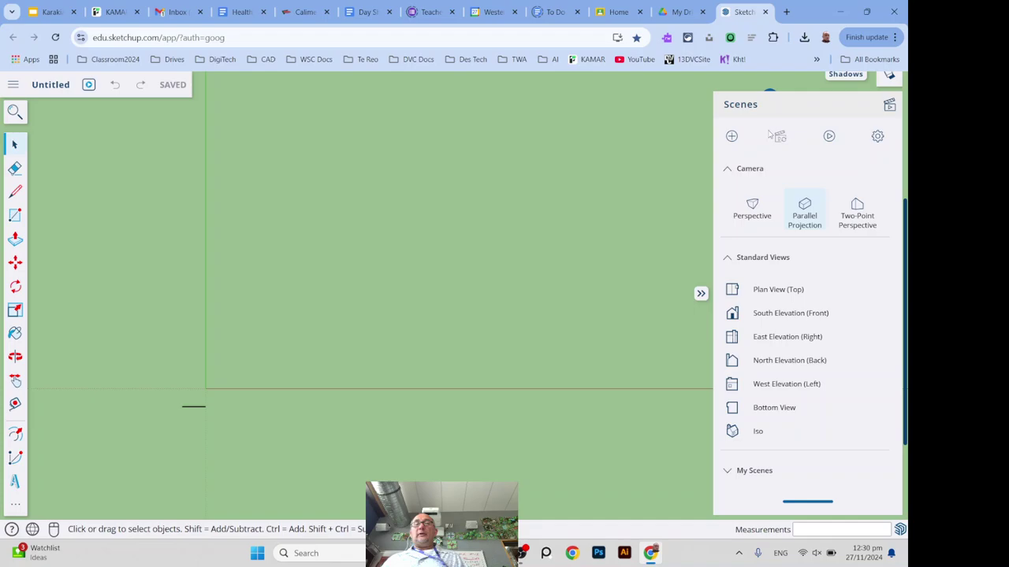
click(781, 110)
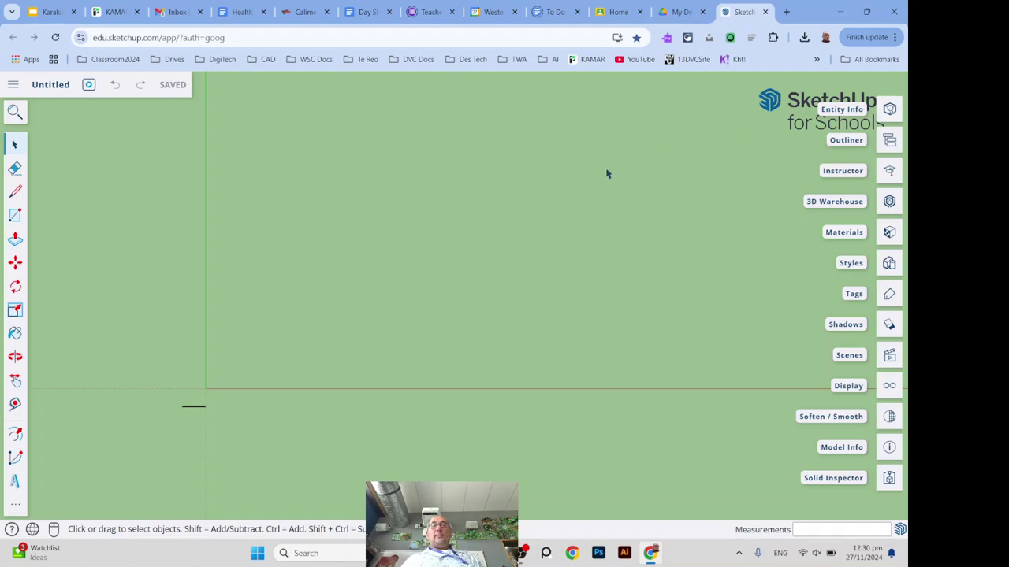
click(854, 264)
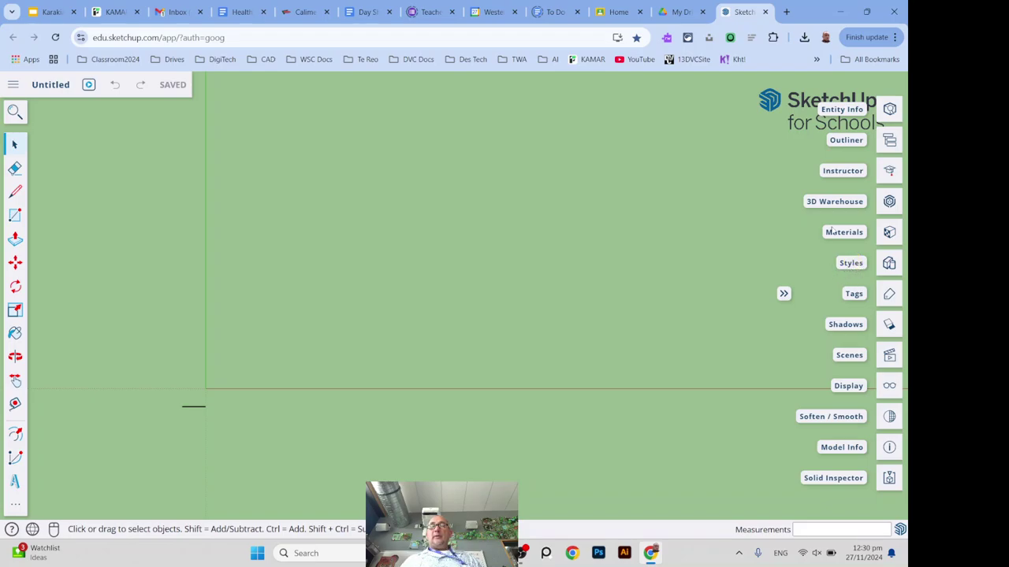
click(835, 233)
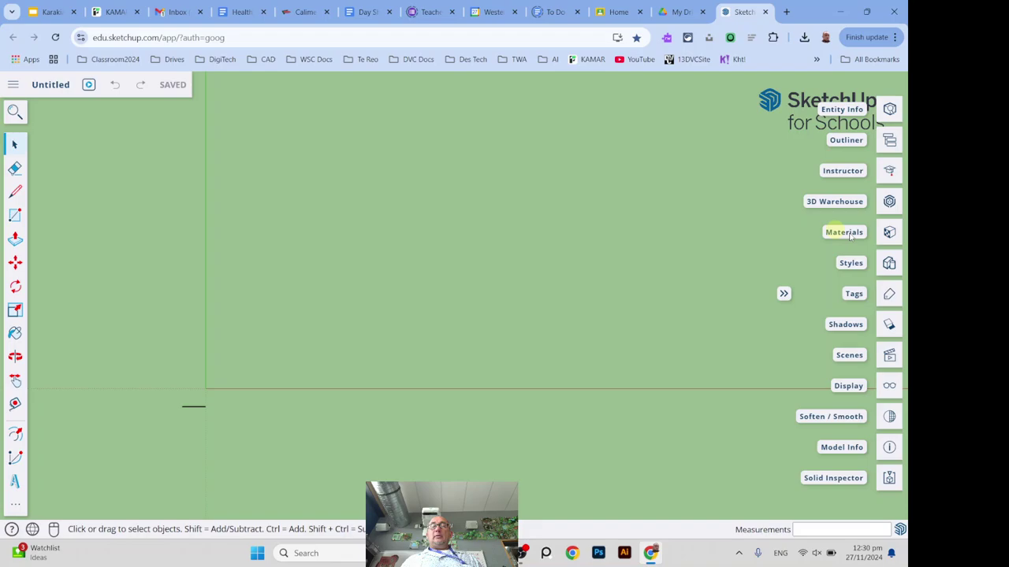
Briefly open and close the Materials and Instructor help panels
click(887, 233)
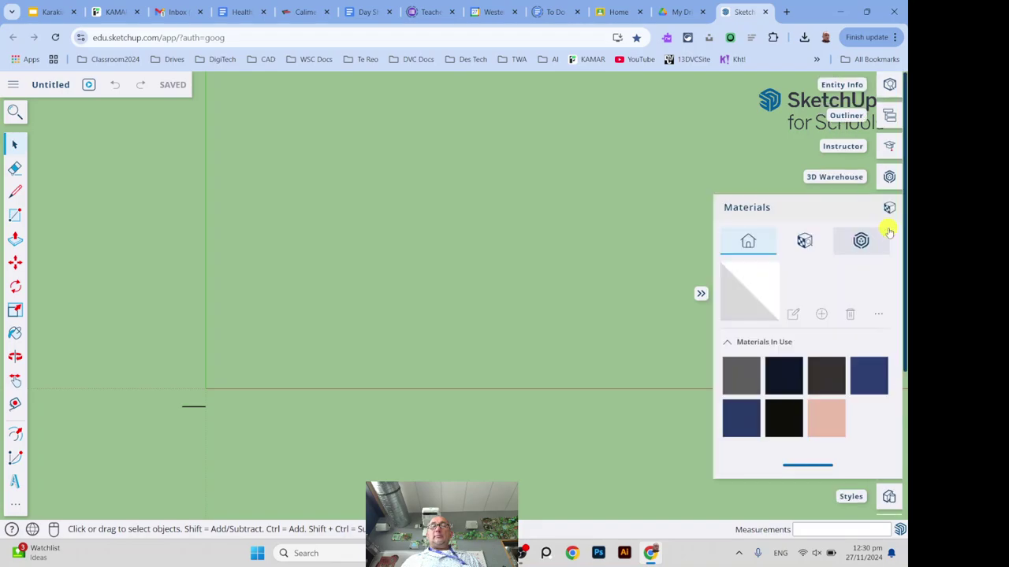
click(759, 208)
click(888, 168)
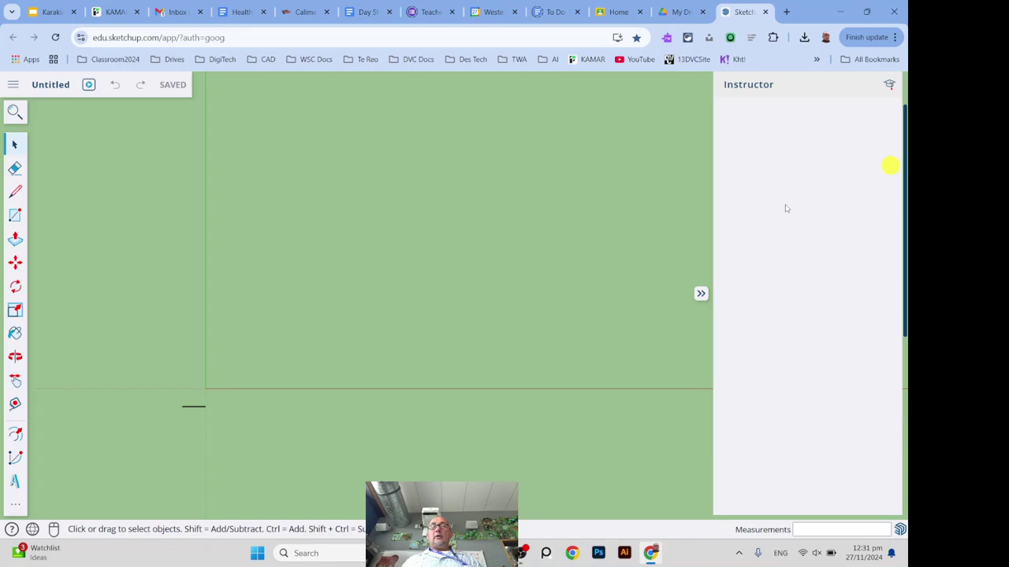
click(840, 93)
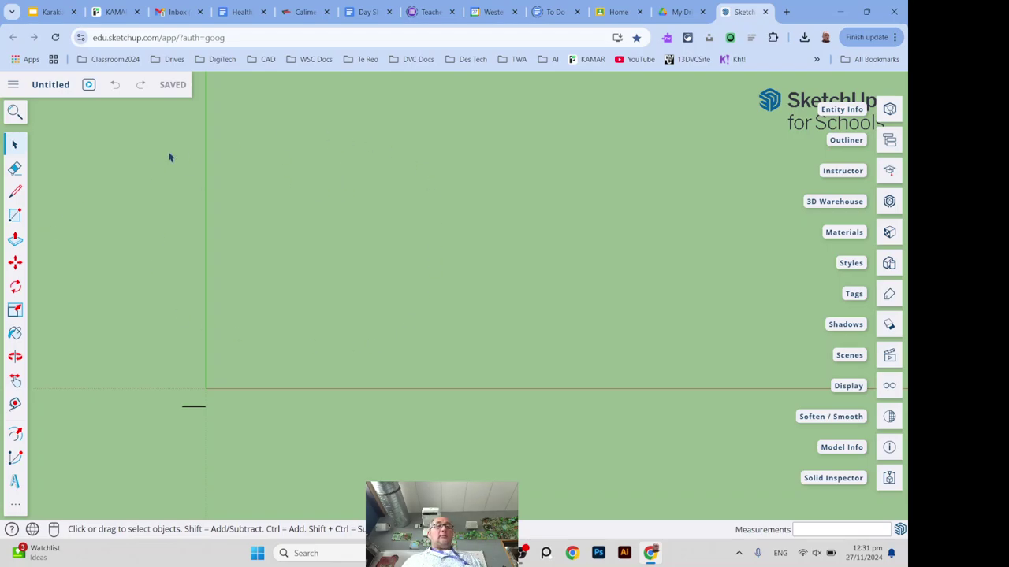
Import the scanned sketch 0188_001.jpg from Downloads as an image
click(13, 84)
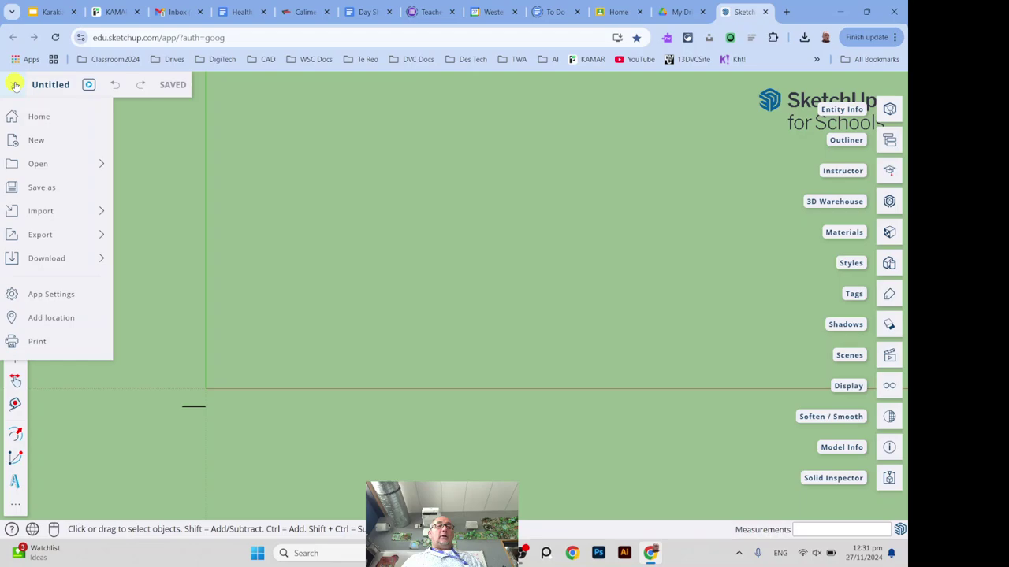
mouse_move(41, 211)
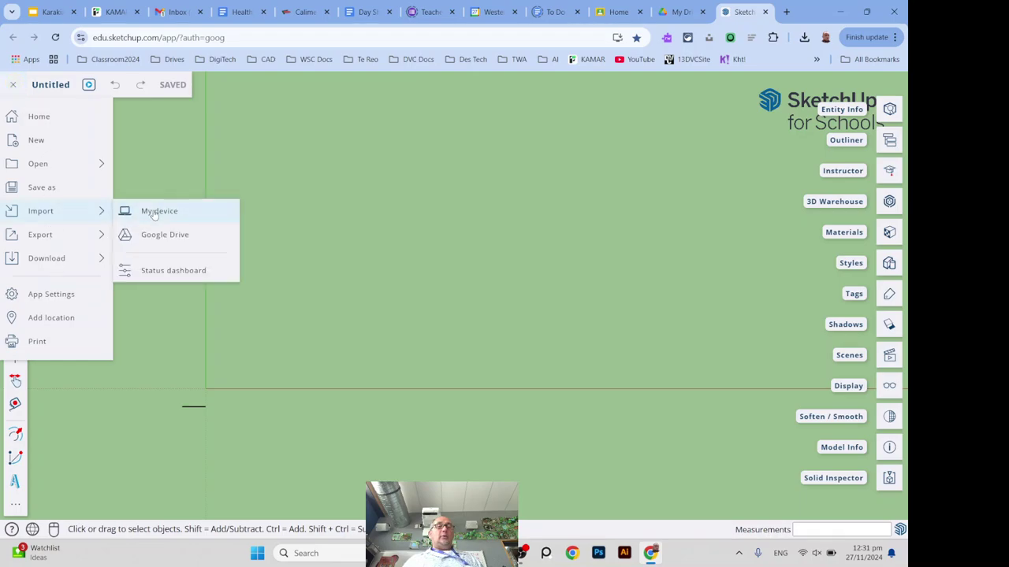
click(163, 217)
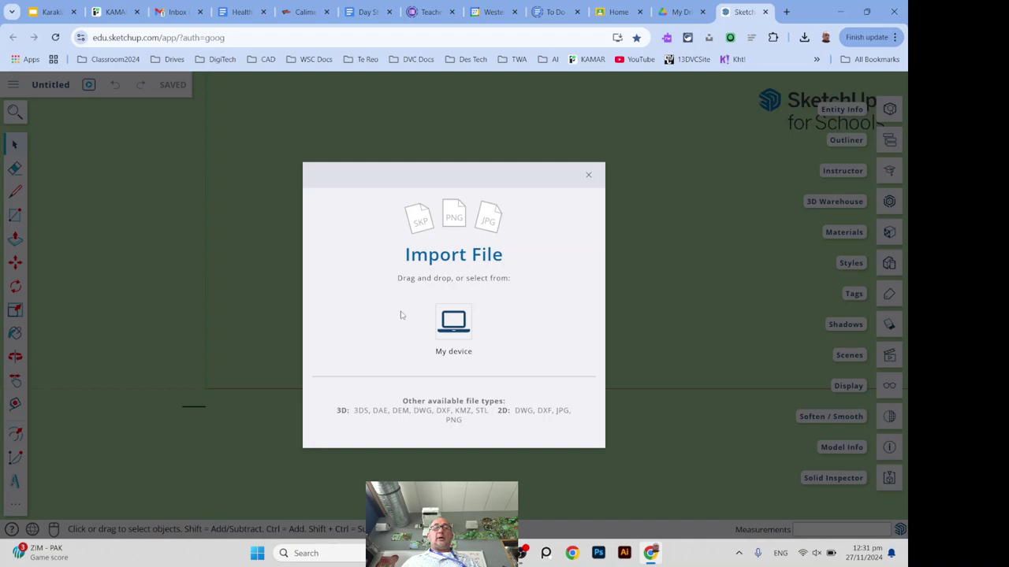
click(456, 322)
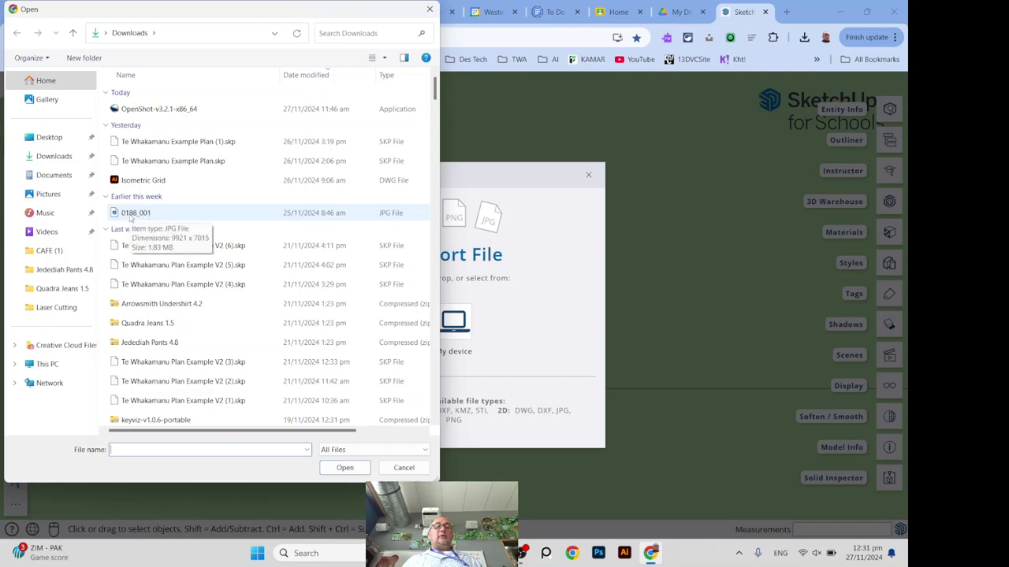
click(130, 218)
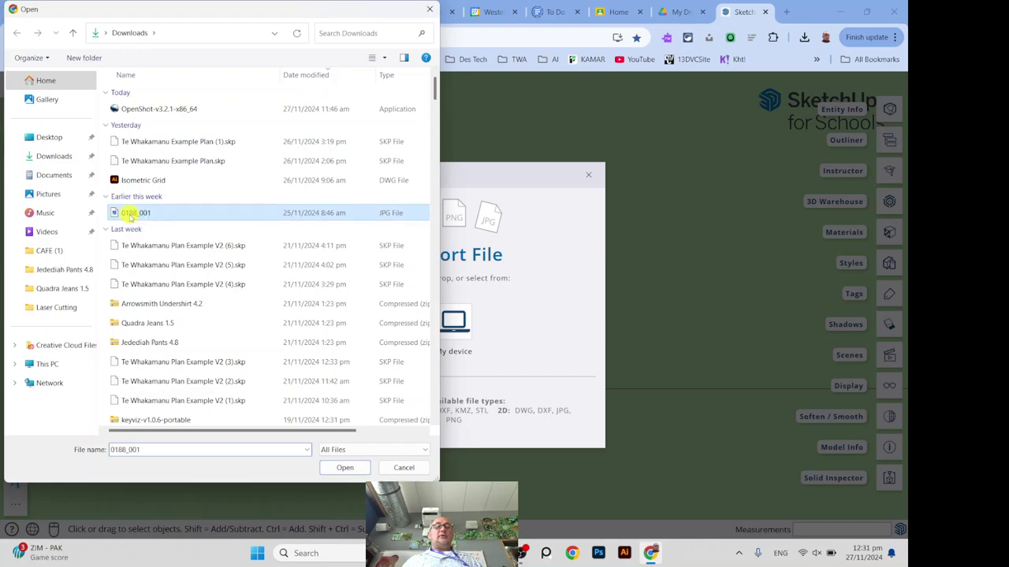
click(344, 467)
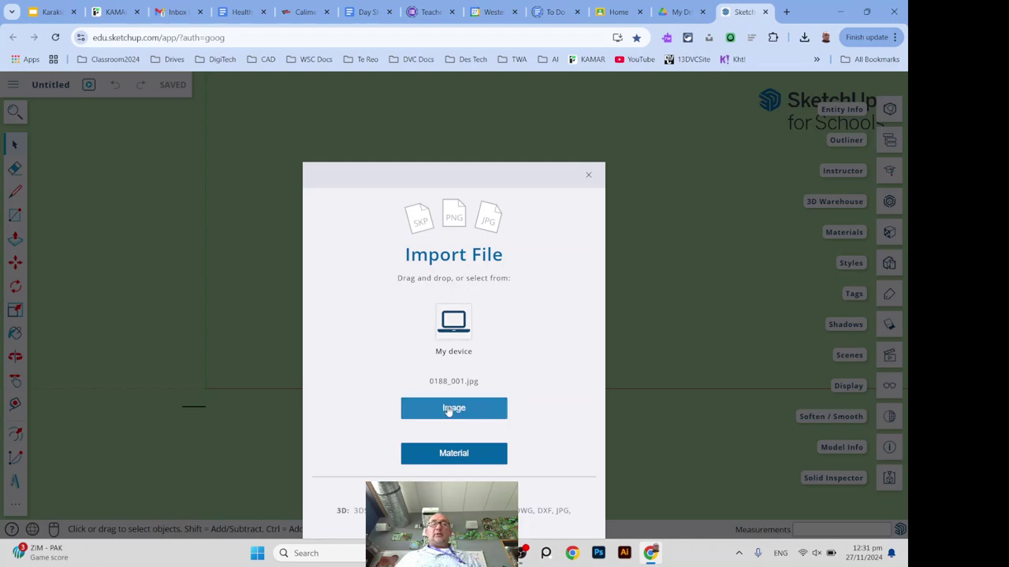
click(449, 409)
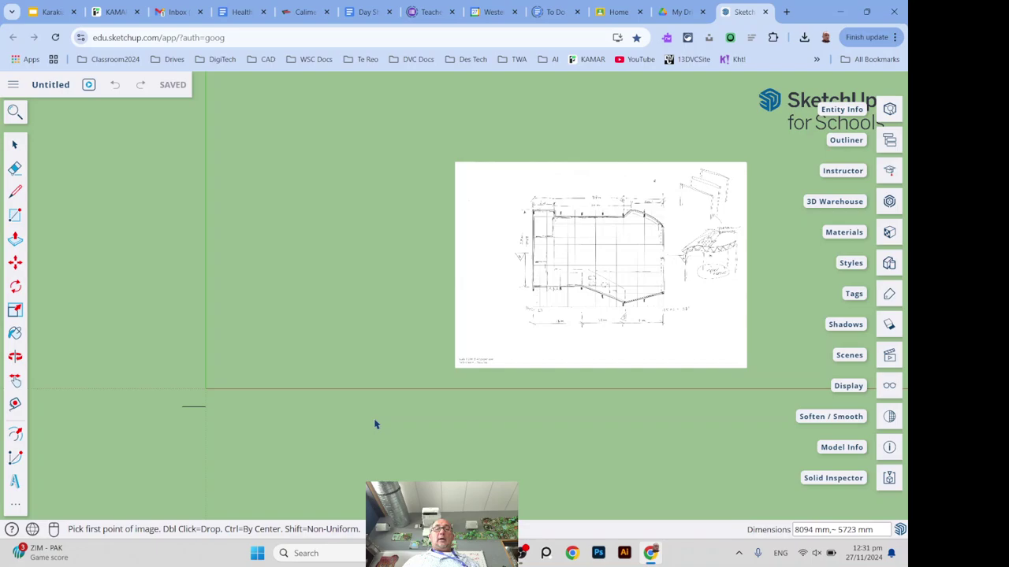
Place the sketch image flat with its corner at the origin, about 8236 mm wide
click(204, 389)
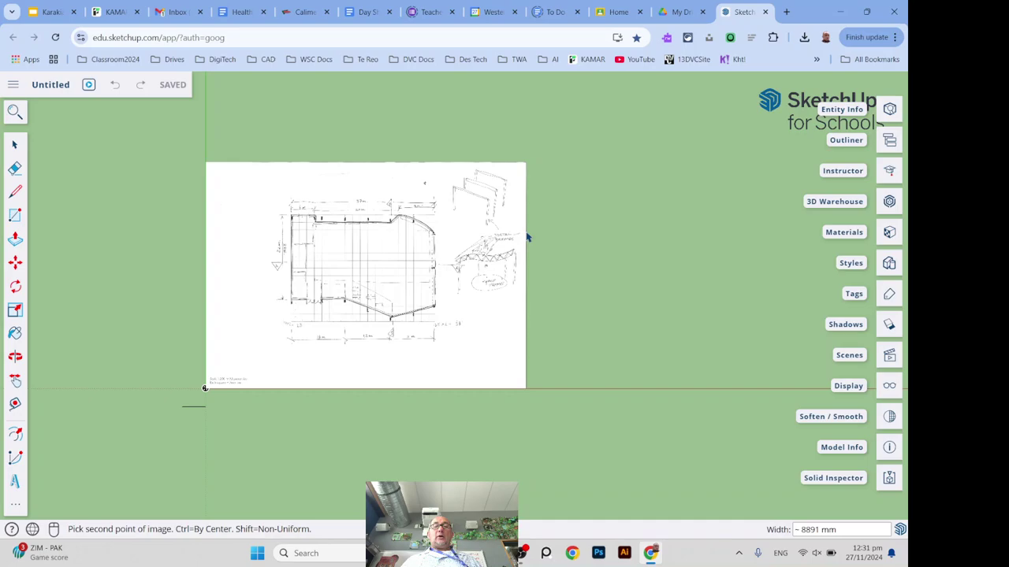
click(505, 242)
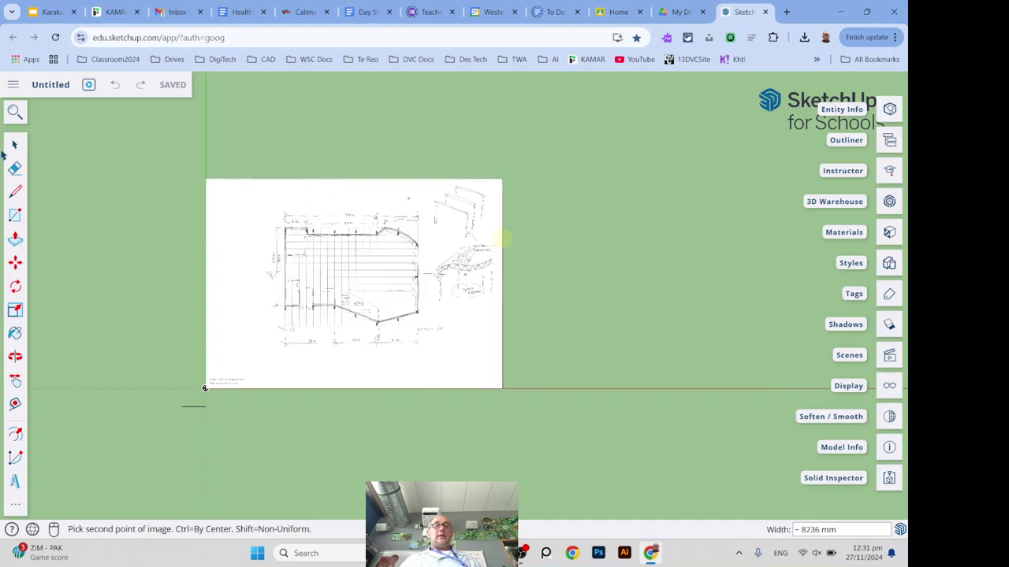
click(15, 150)
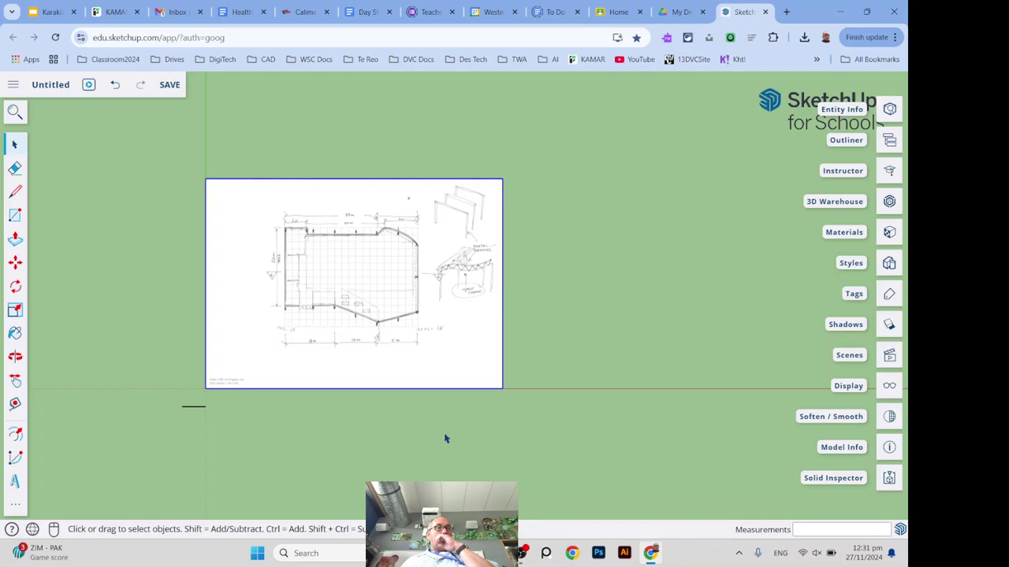
scroll(338, 339, up, 5)
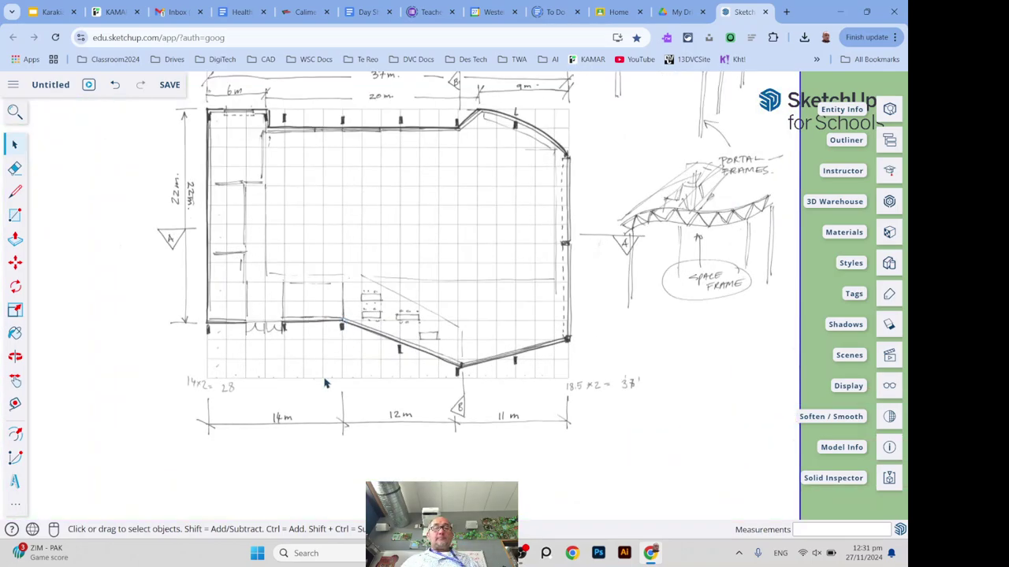
scroll(408, 455, down, 3)
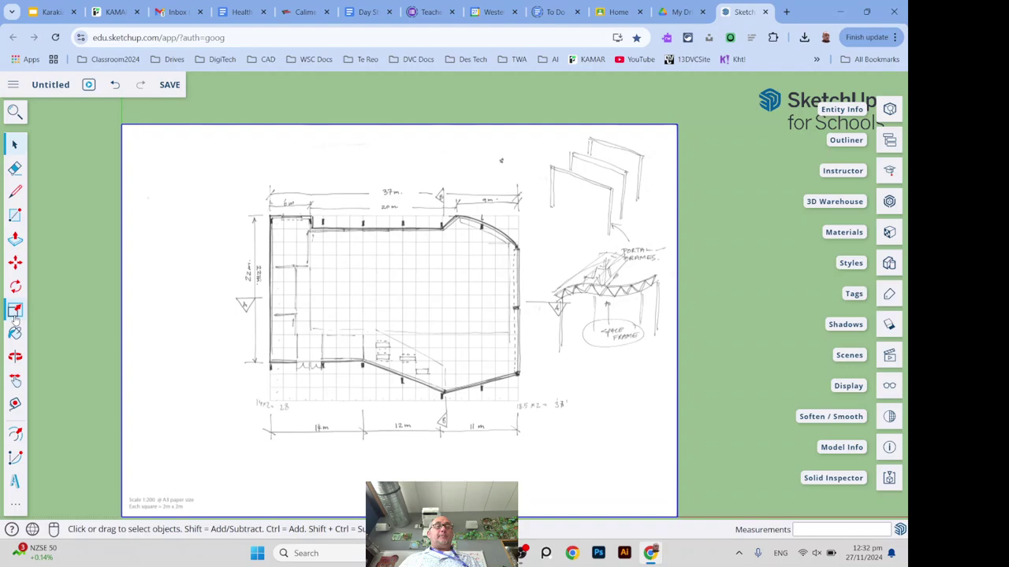
Tape-measure the plan's bottom edge from left to right corner, reading 3677 mm
click(15, 403)
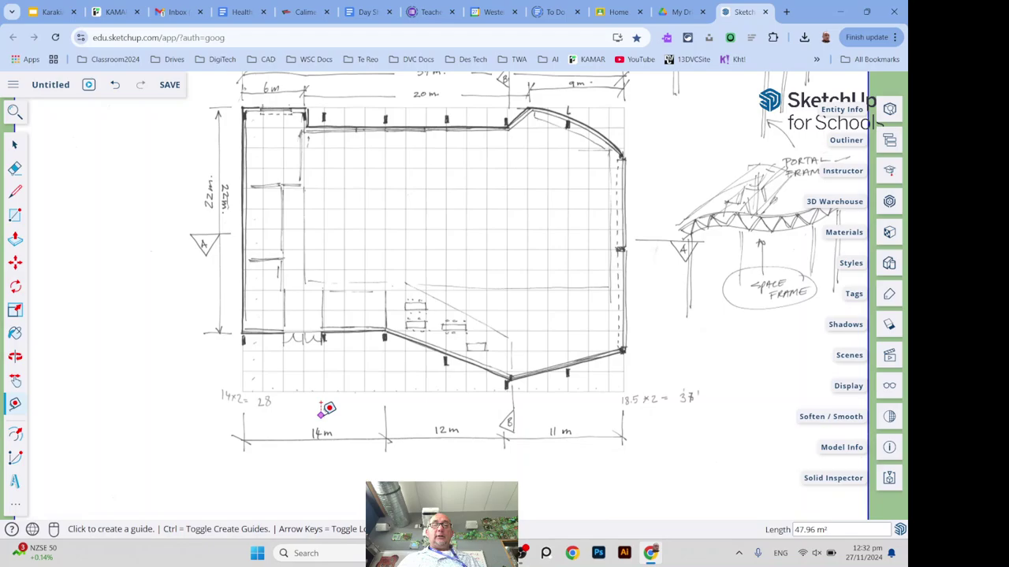
scroll(226, 389, up, 2)
scroll(222, 375, down, 3)
scroll(227, 315, down, 2)
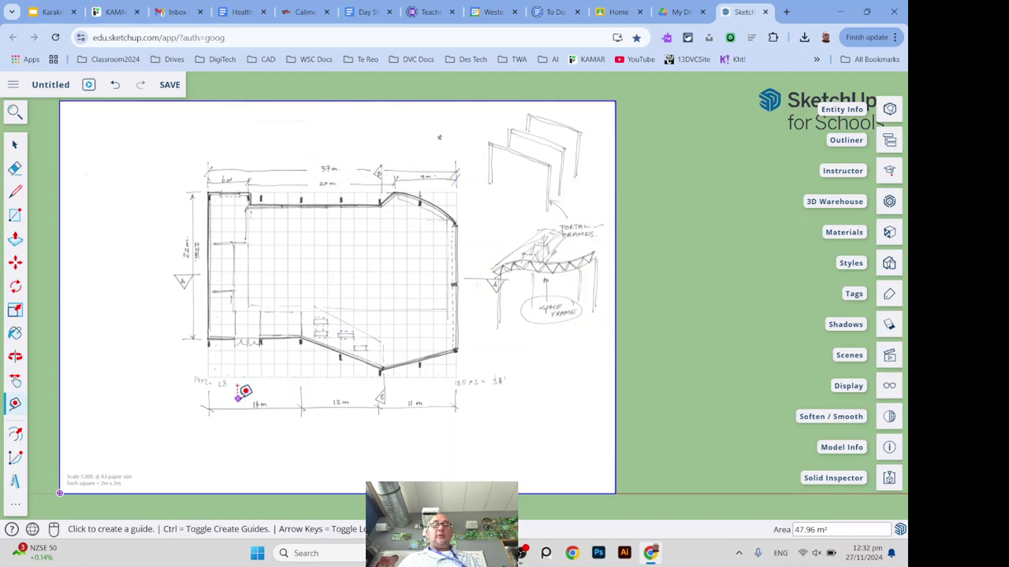
scroll(244, 392, up, 3)
scroll(218, 376, up, 3)
scroll(191, 353, up, 2)
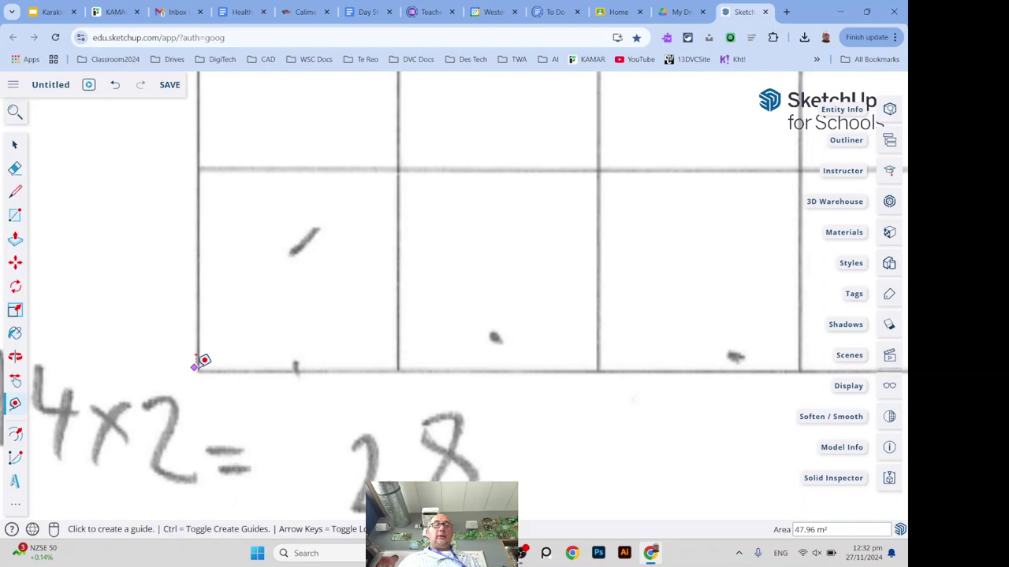
click(197, 366)
scroll(108, 342, down, 2)
scroll(60, 315, down, 3)
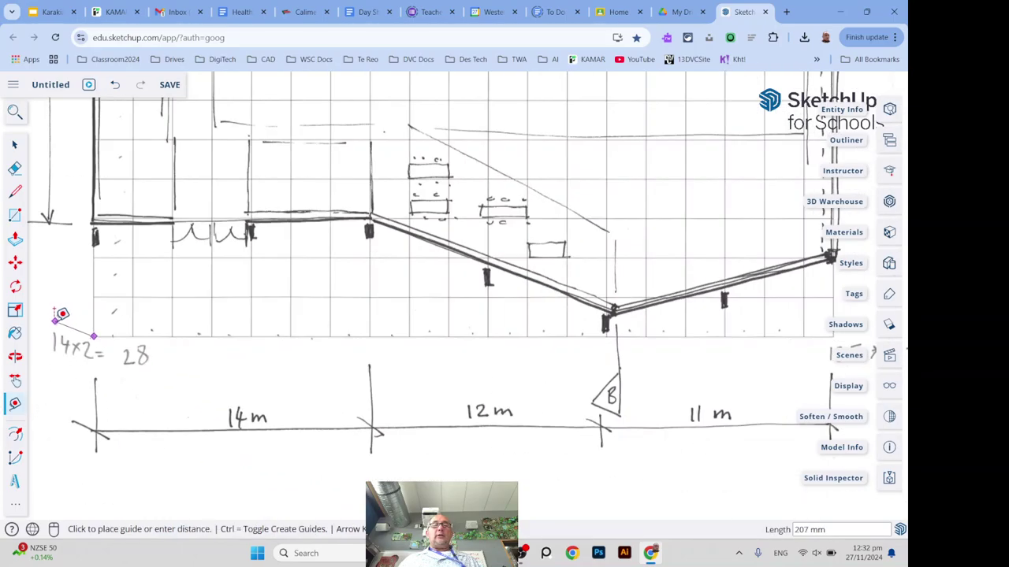
scroll(61, 317, down, 3)
scroll(473, 320, up, 3)
scroll(456, 314, up, 2)
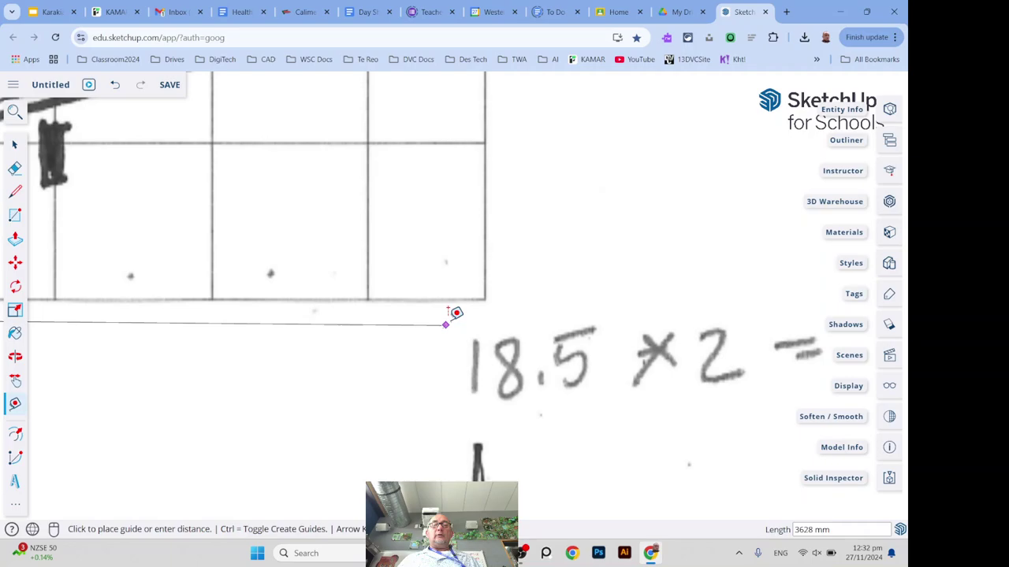
scroll(456, 314, up, 3)
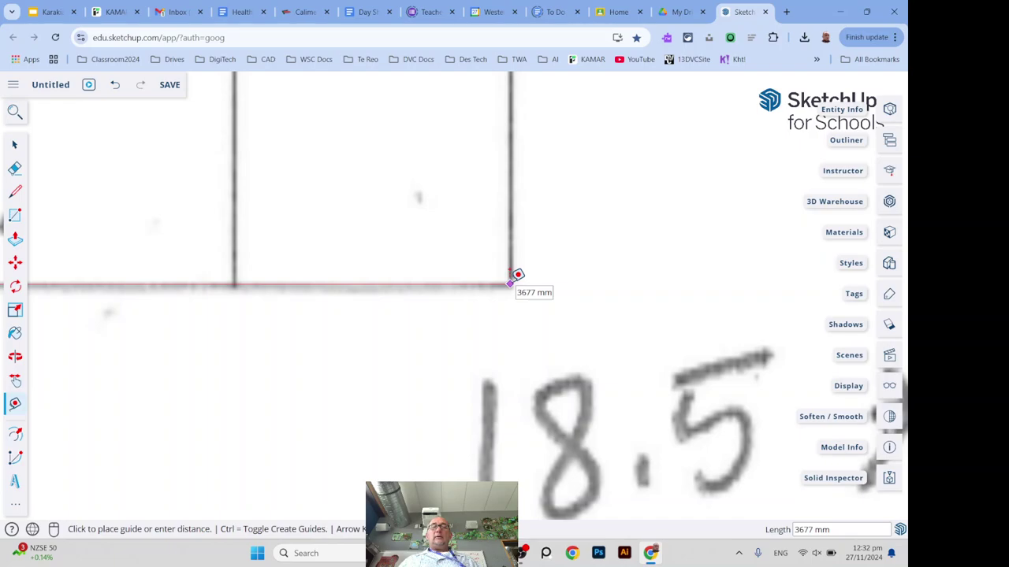
Calculate the scale factor 37000/3677 ≈ 10.0626 in a new browser tab
click(787, 12)
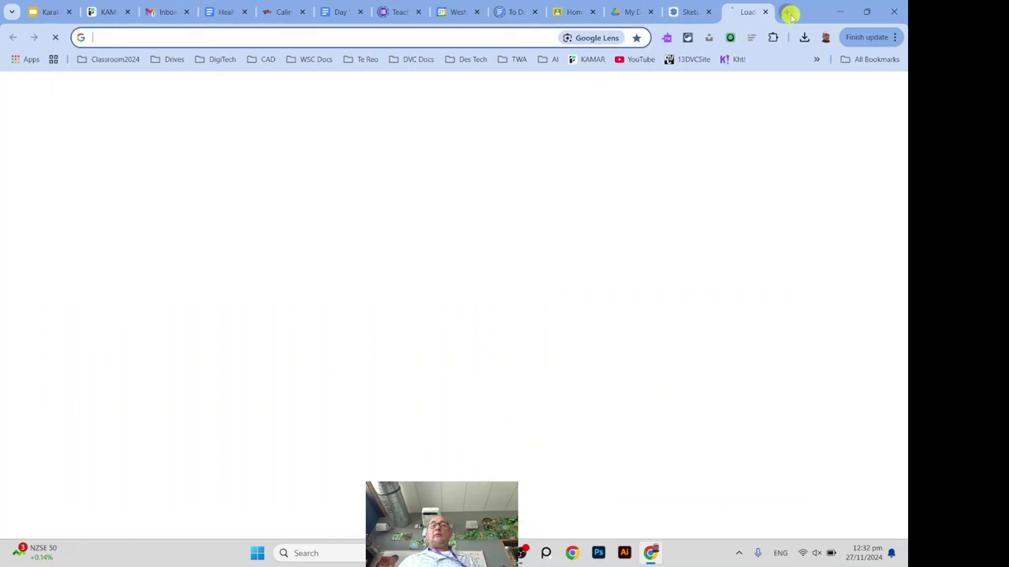
click(354, 39)
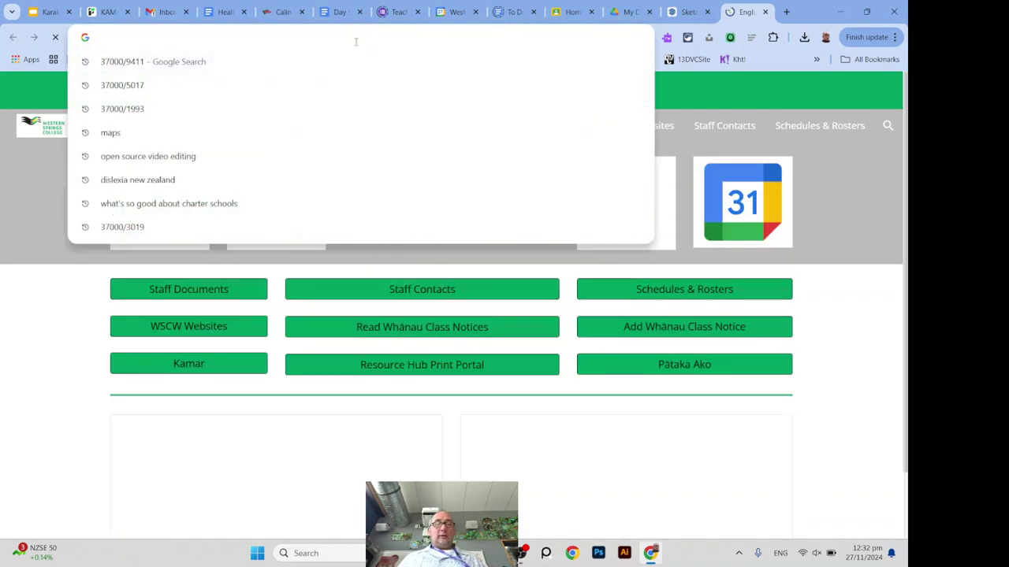
text(370)
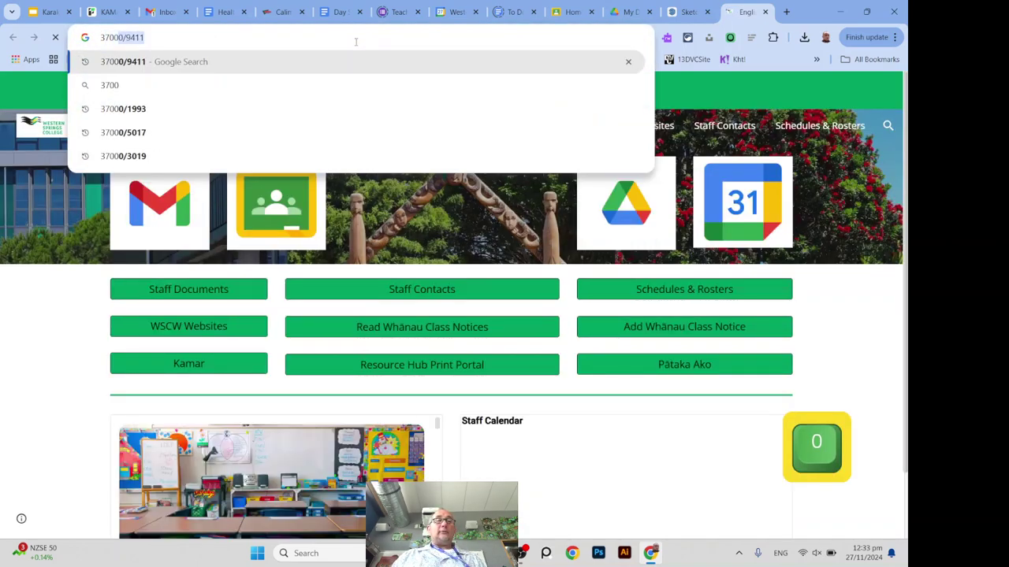
text(0)
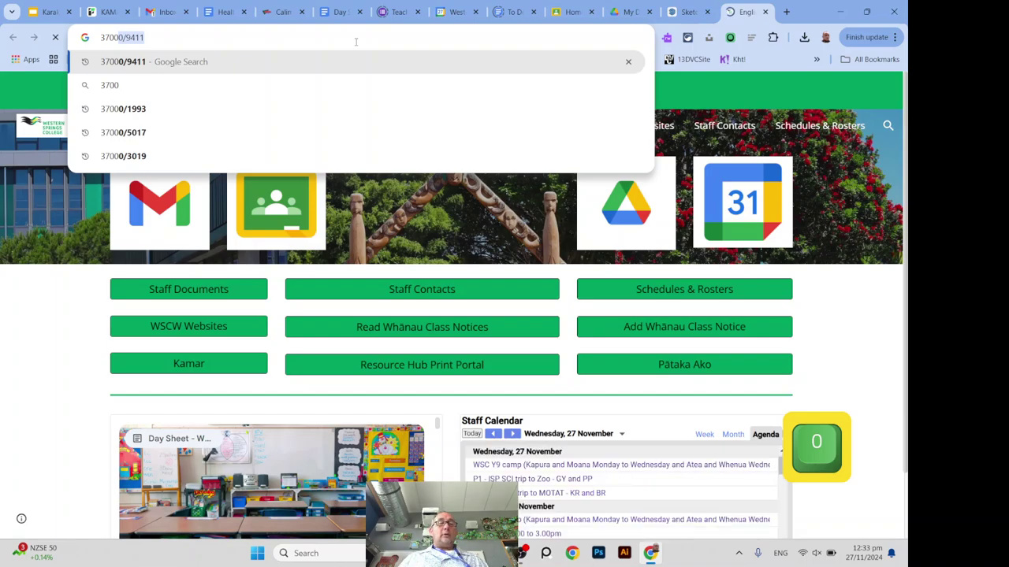
text(0)
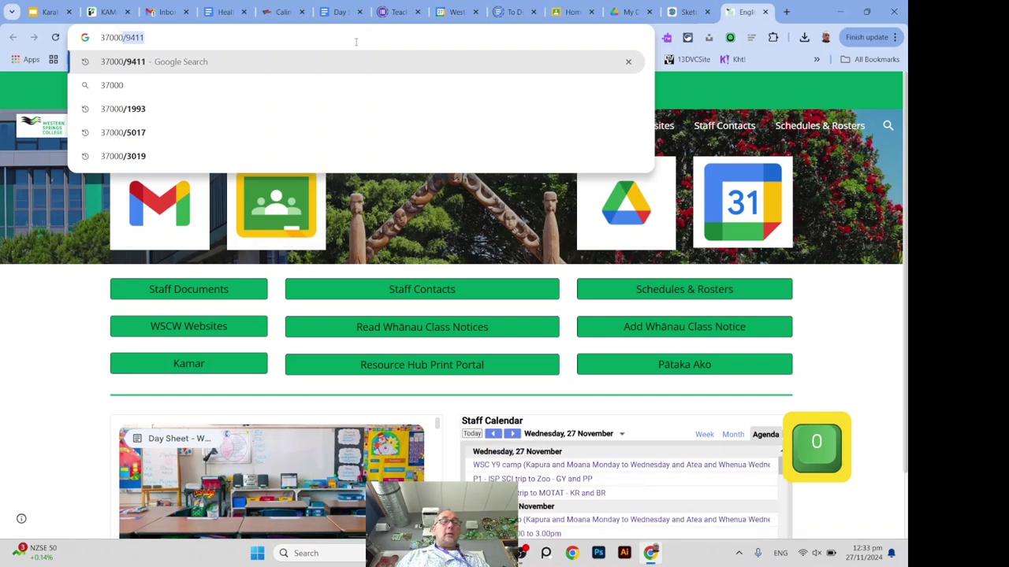
text(/)
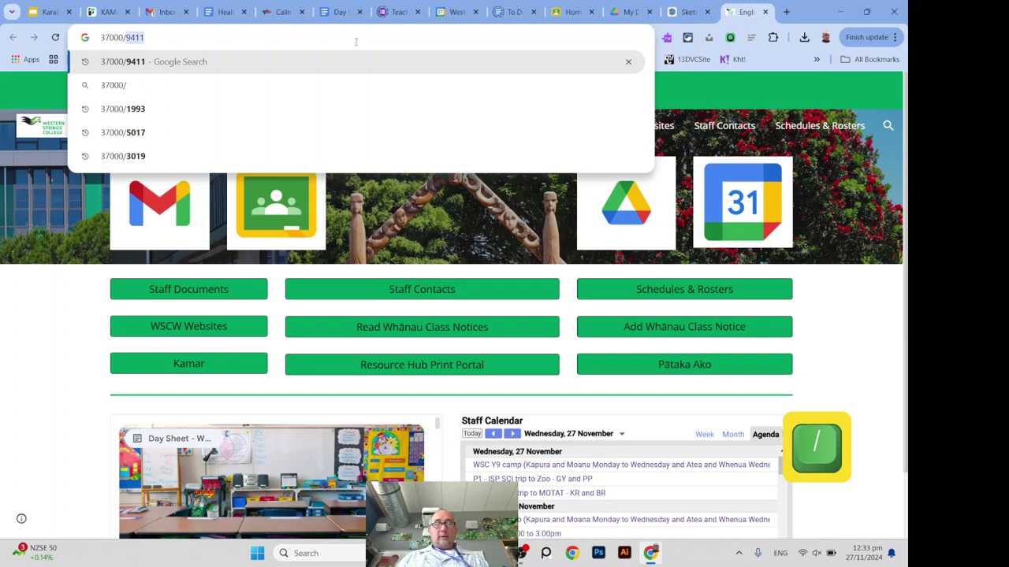
text(36)
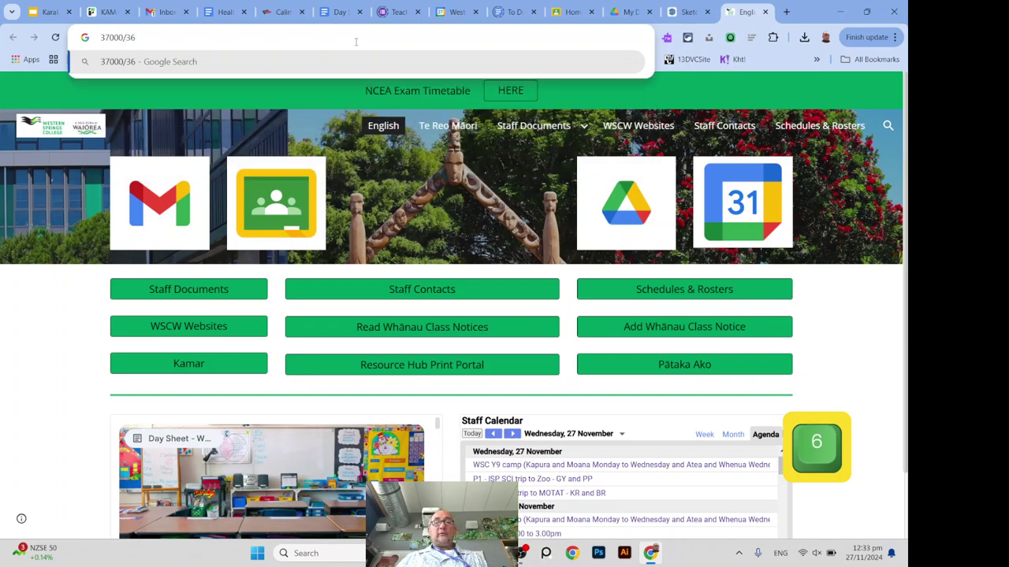
click(672, 13)
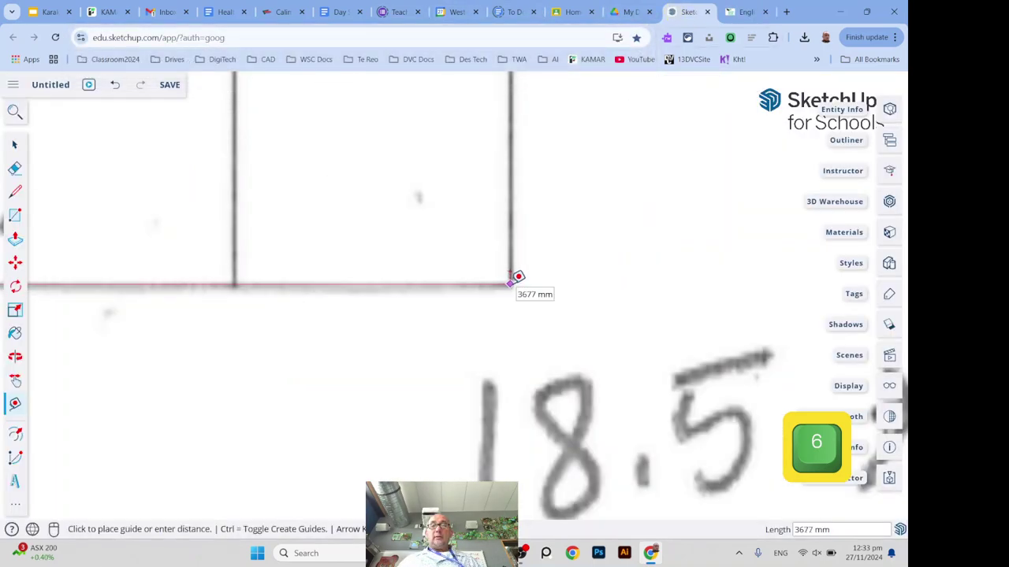
click(741, 13)
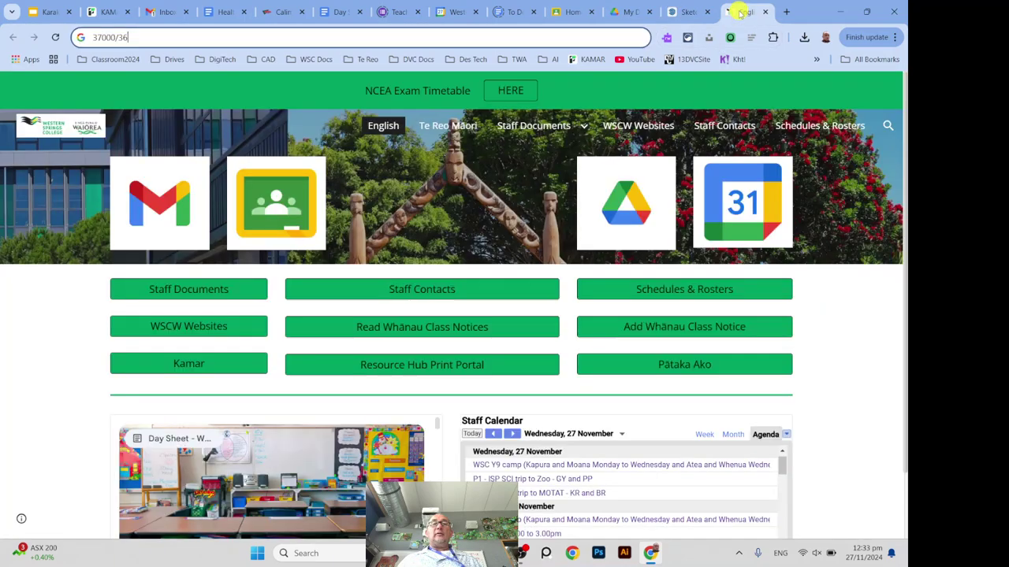
text(77)
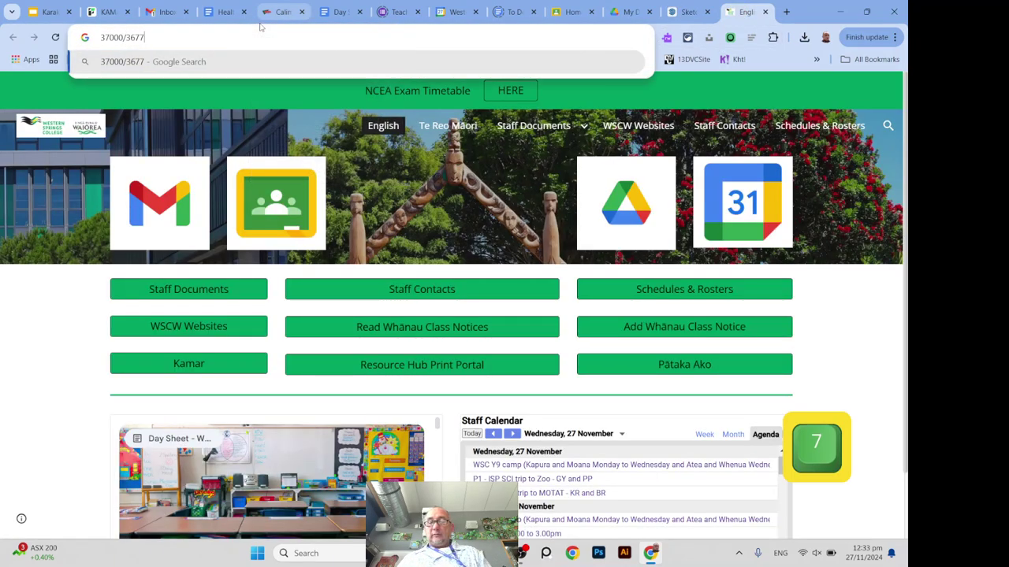
key(Return)
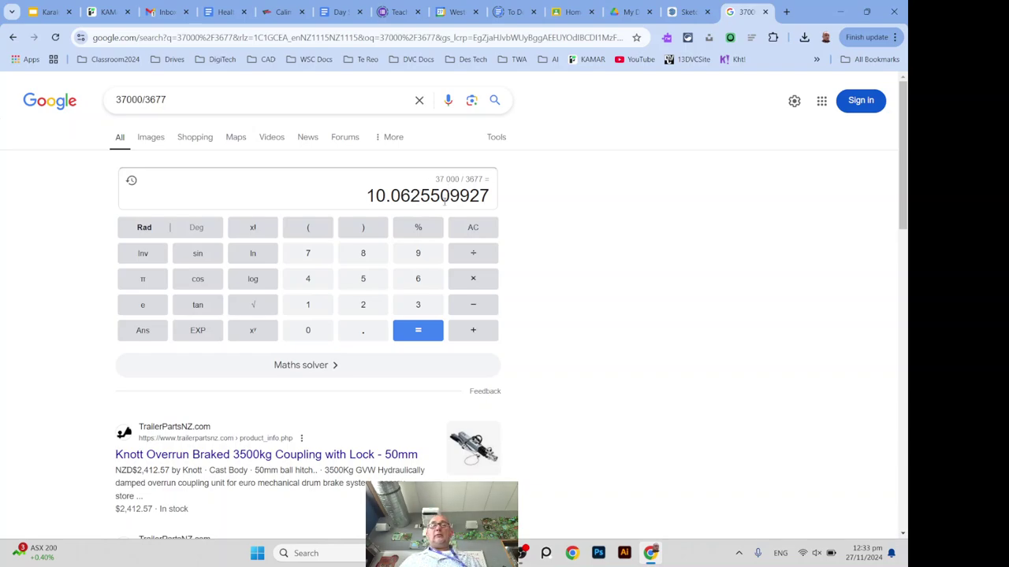
Scale the sketch image uniformly from its corner grip by a factor of 10.06
click(682, 14)
scroll(531, 315, down, 2)
scroll(538, 299, down, 3)
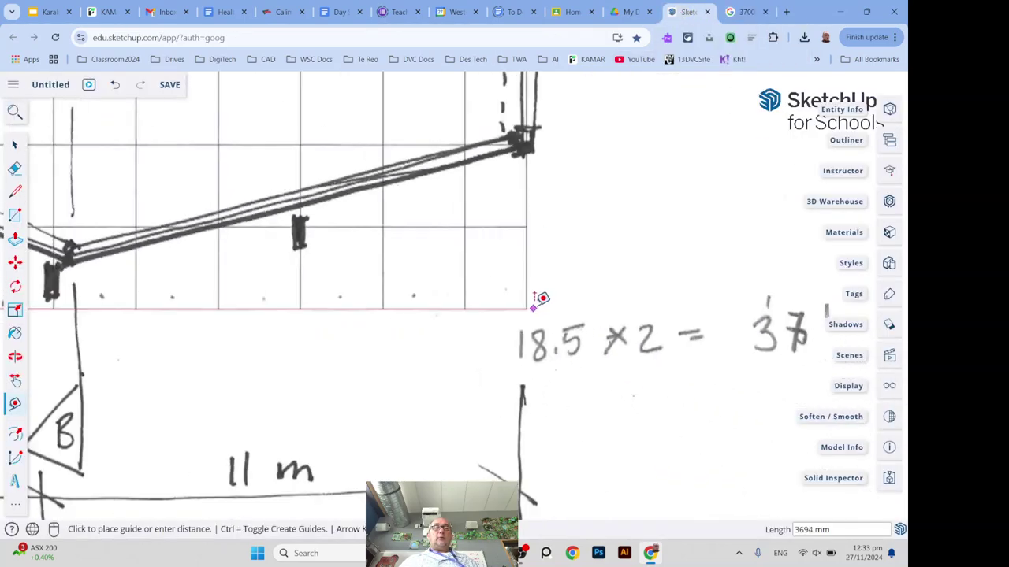
scroll(538, 301, down, 2)
scroll(545, 294, down, 3)
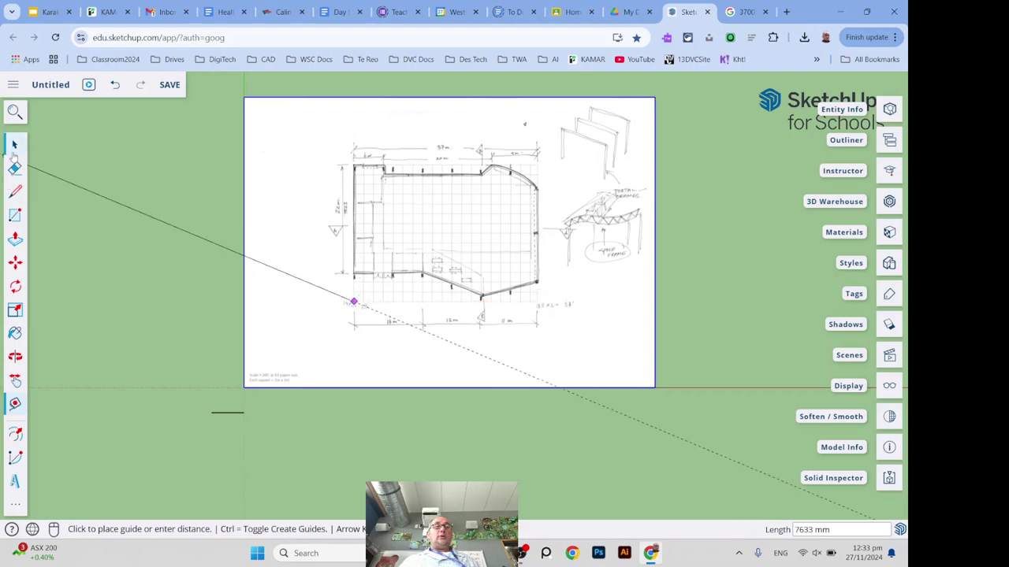
click(14, 145)
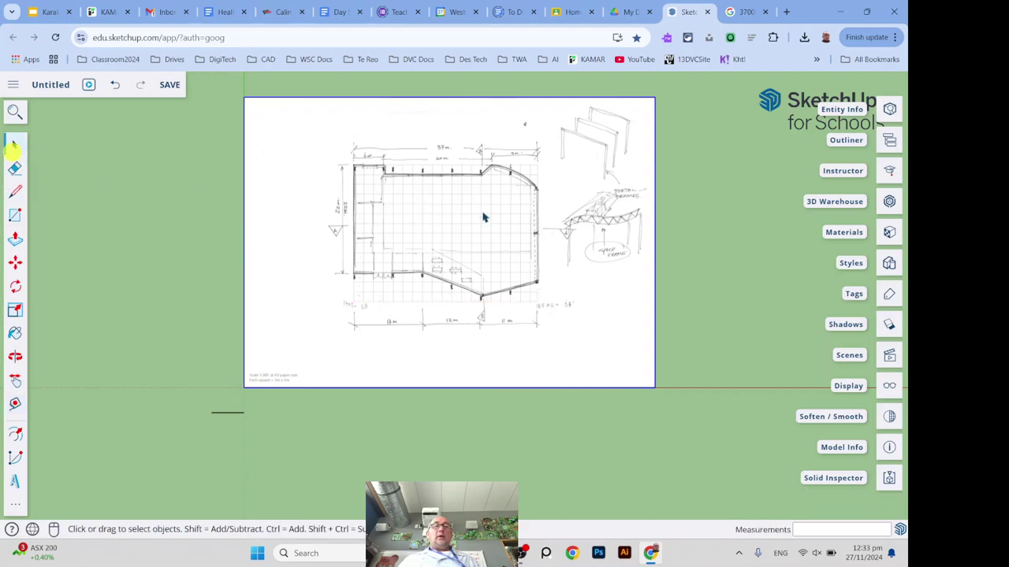
click(15, 310)
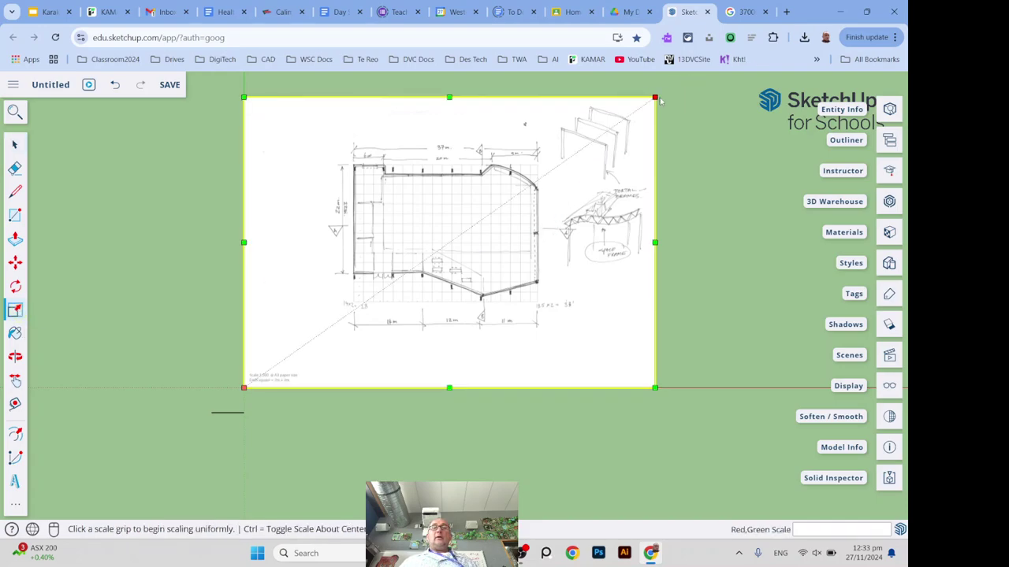
click(659, 94)
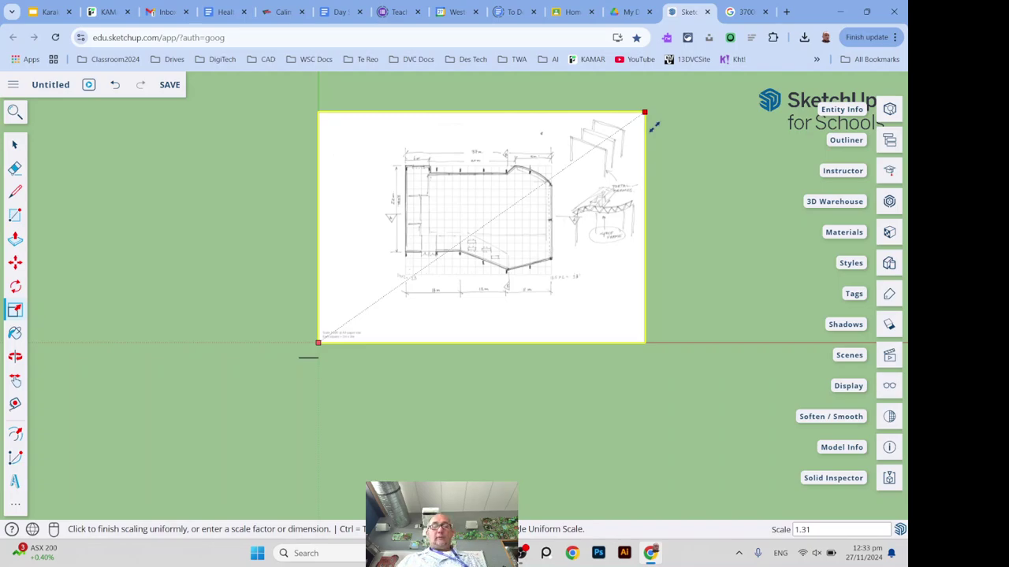
text(10.)
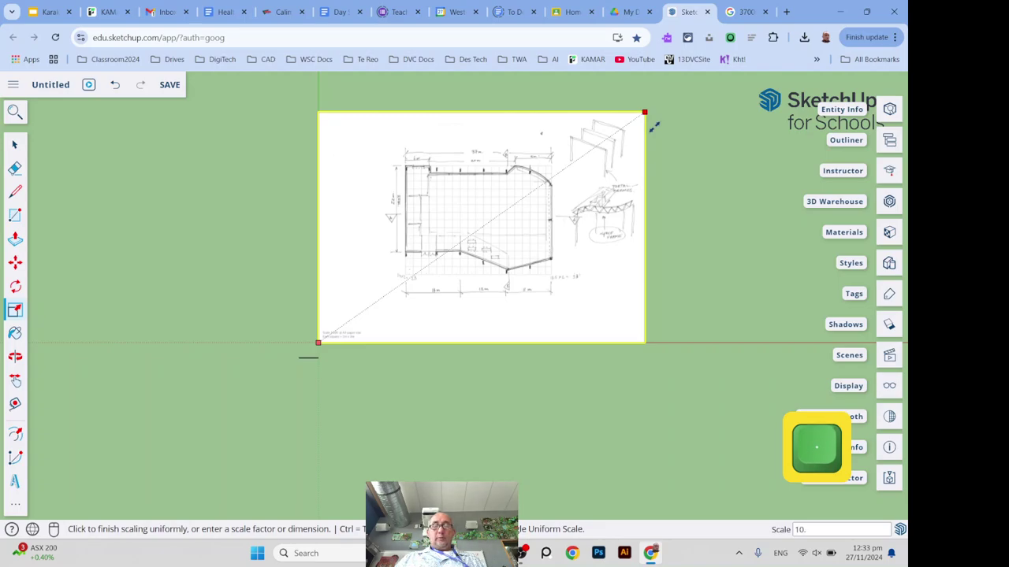
text(06)
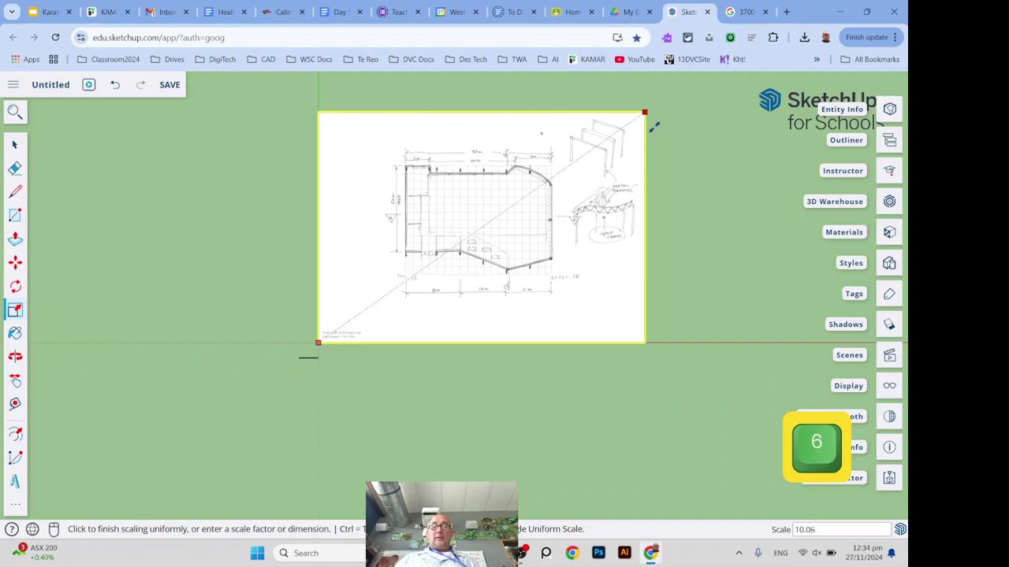
key(Return)
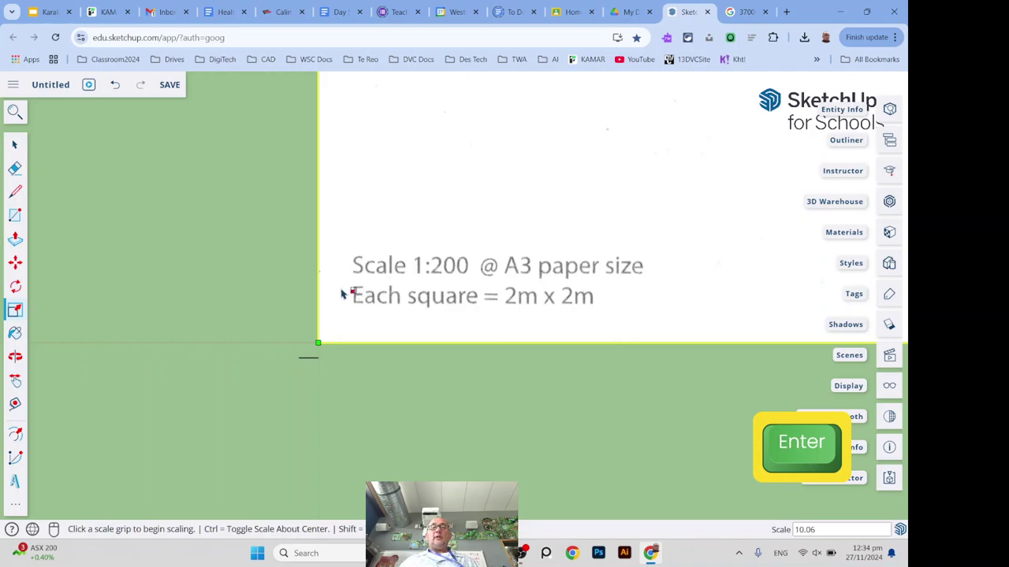
scroll(261, 383, down, 3)
scroll(255, 376, down, 3)
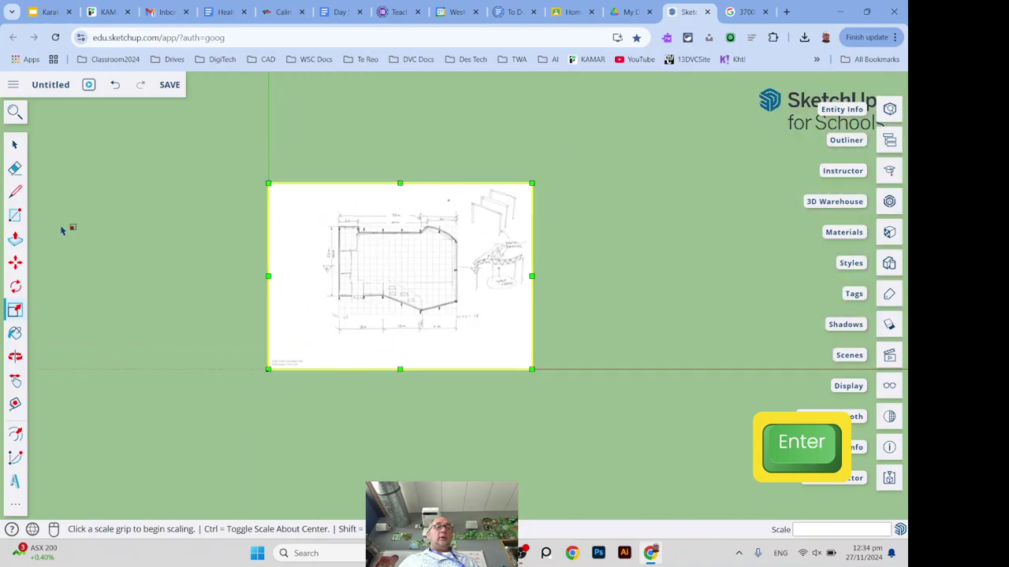
click(15, 403)
scroll(417, 276, up, 3)
scroll(326, 284, up, 3)
scroll(315, 283, up, 2)
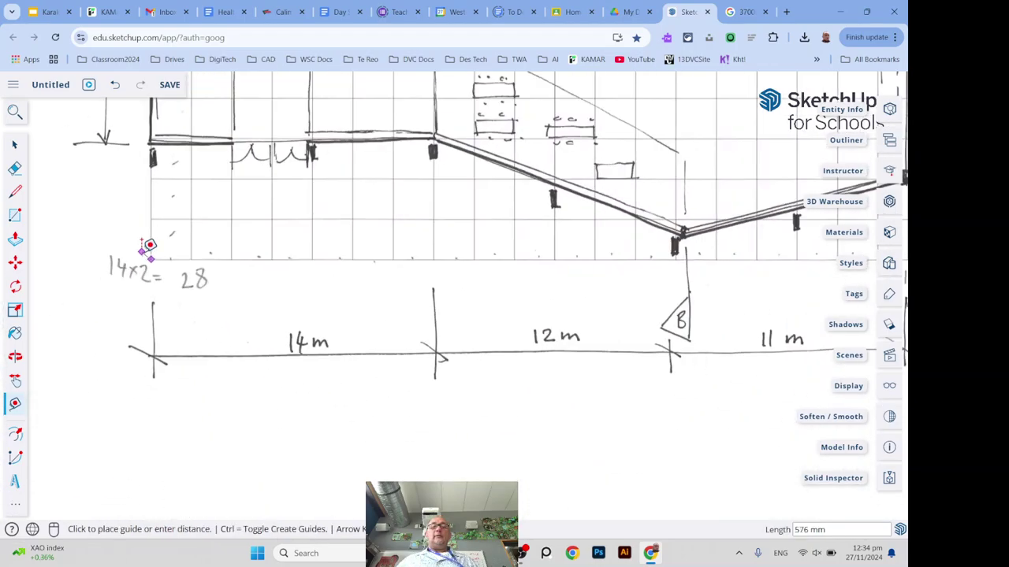
scroll(149, 244, down, 2)
scroll(548, 272, up, 3)
scroll(552, 249, up, 2)
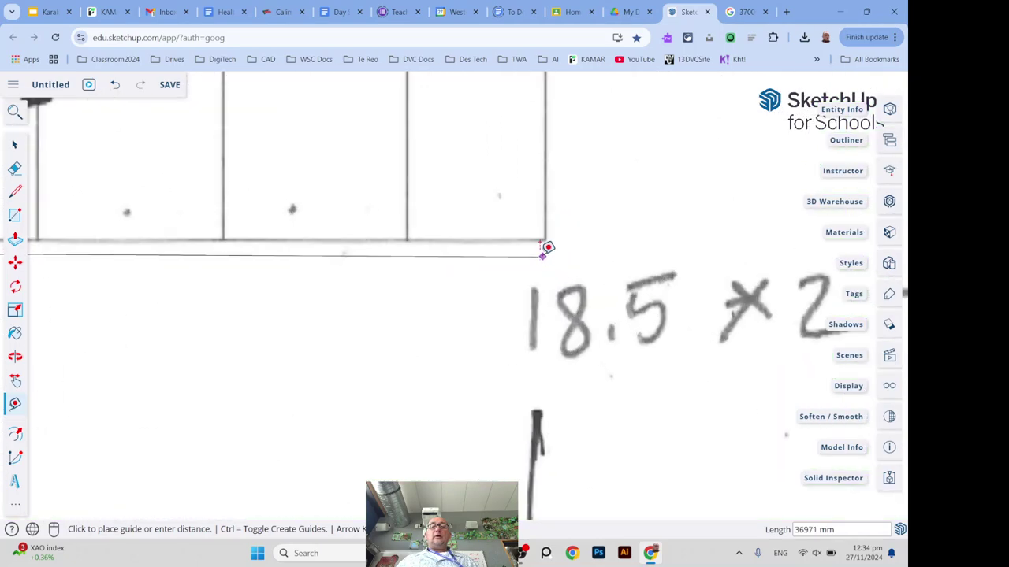
scroll(563, 228, up, 2)
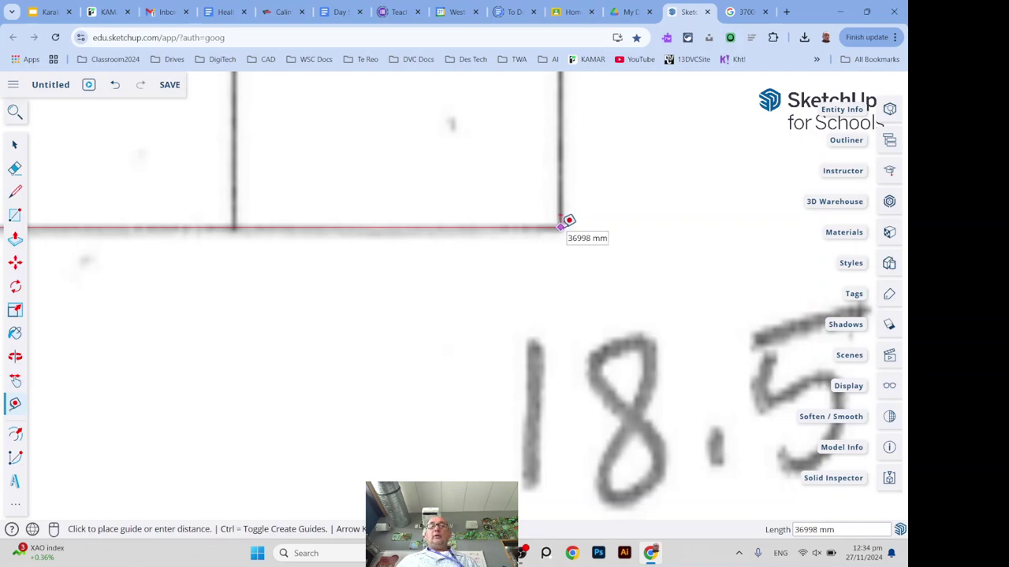
scroll(599, 214, down, 1)
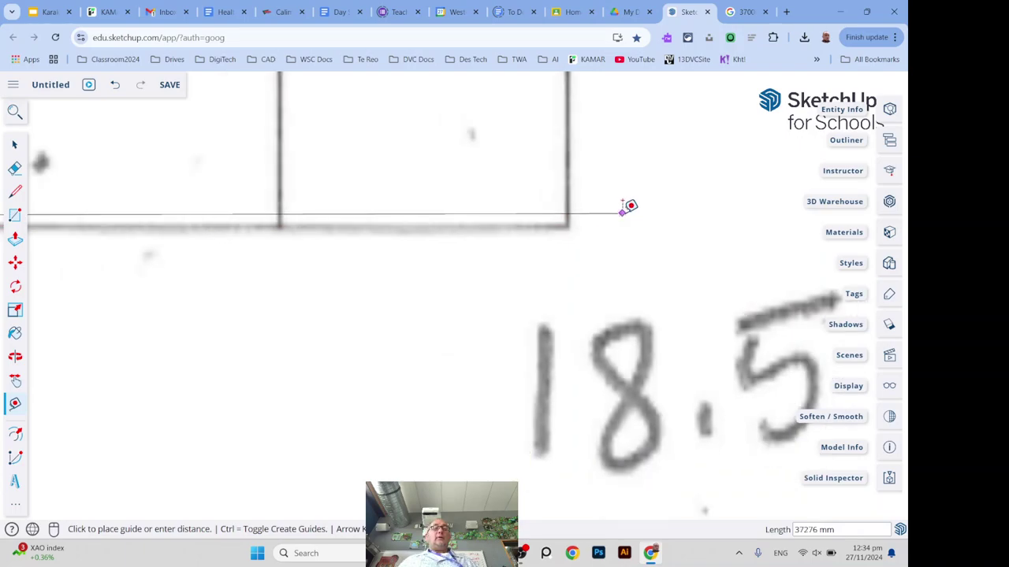
scroll(647, 205, down, 2)
scroll(662, 202, down, 2)
scroll(664, 202, down, 1)
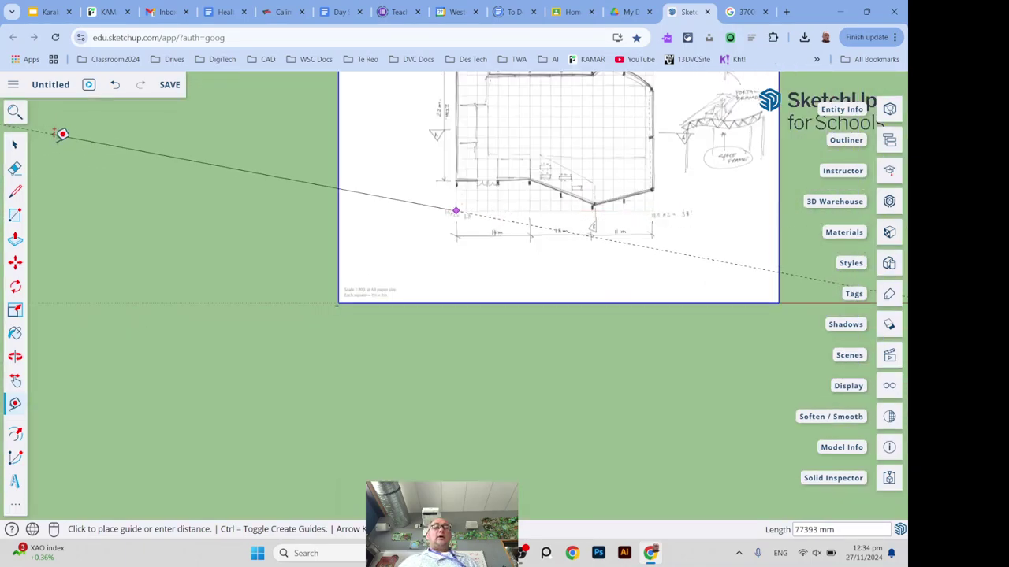
click(14, 144)
scroll(530, 325, down, 2)
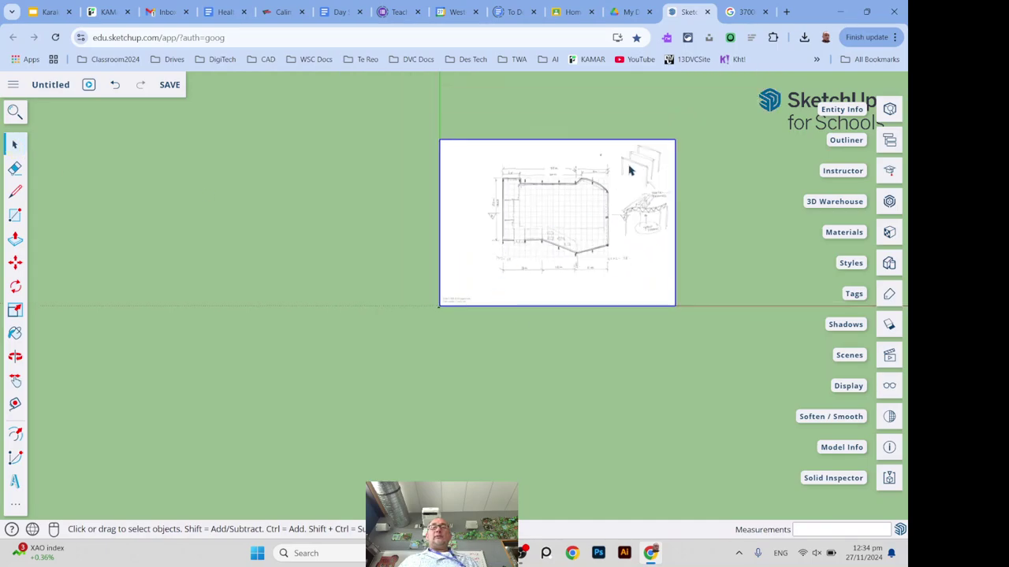
scroll(629, 171, up, 2)
scroll(637, 186, up, 2)
scroll(581, 247, up, 1)
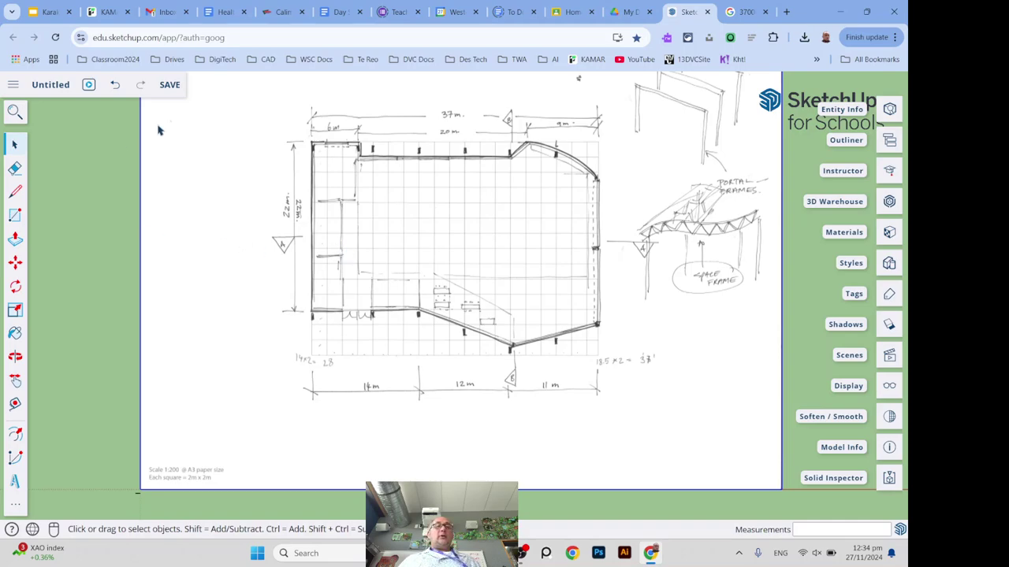
Save the model as 'Floorplan Example_2024' in My Drive's SketchUp_Models folder
click(170, 87)
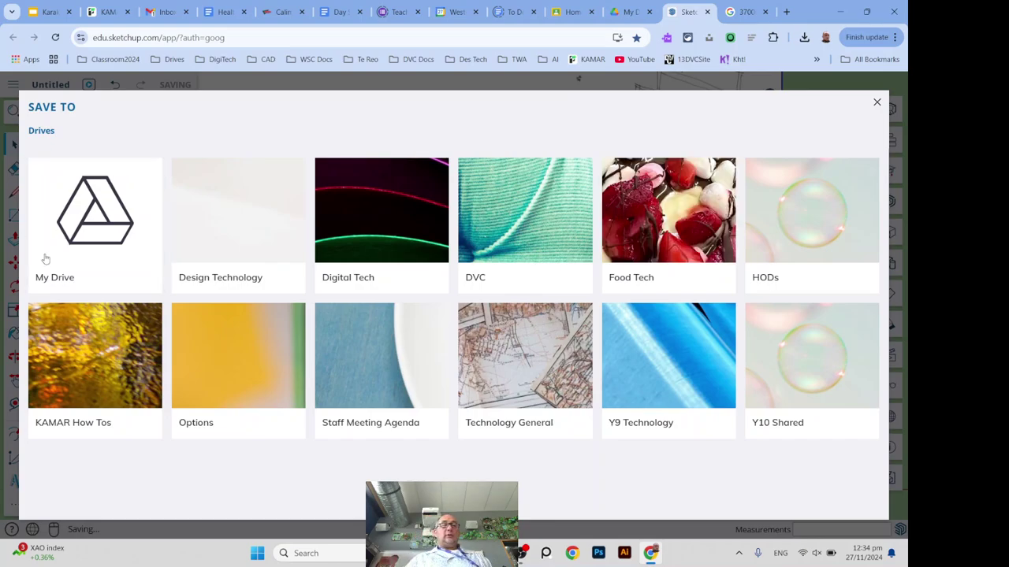
click(88, 226)
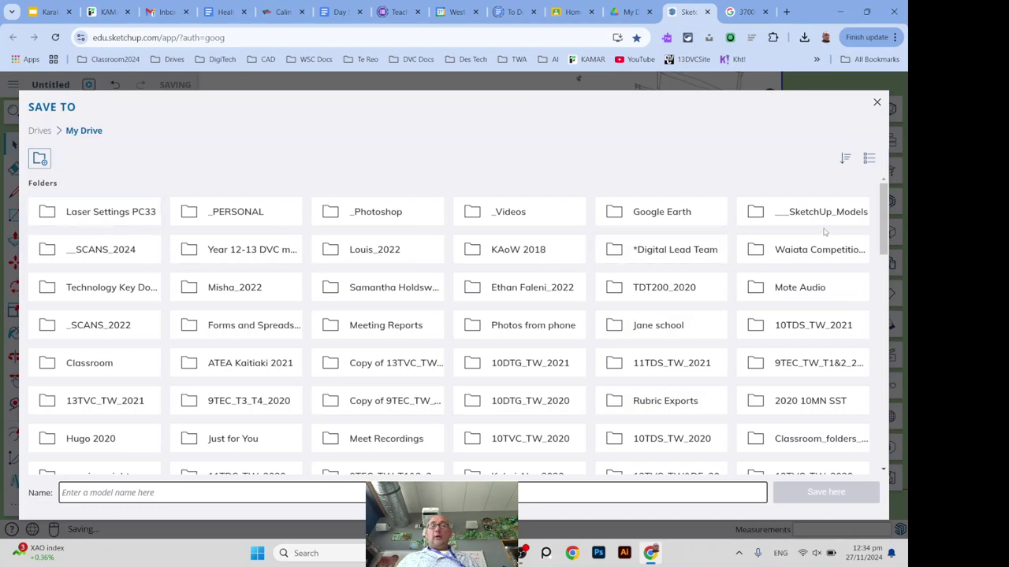
click(818, 212)
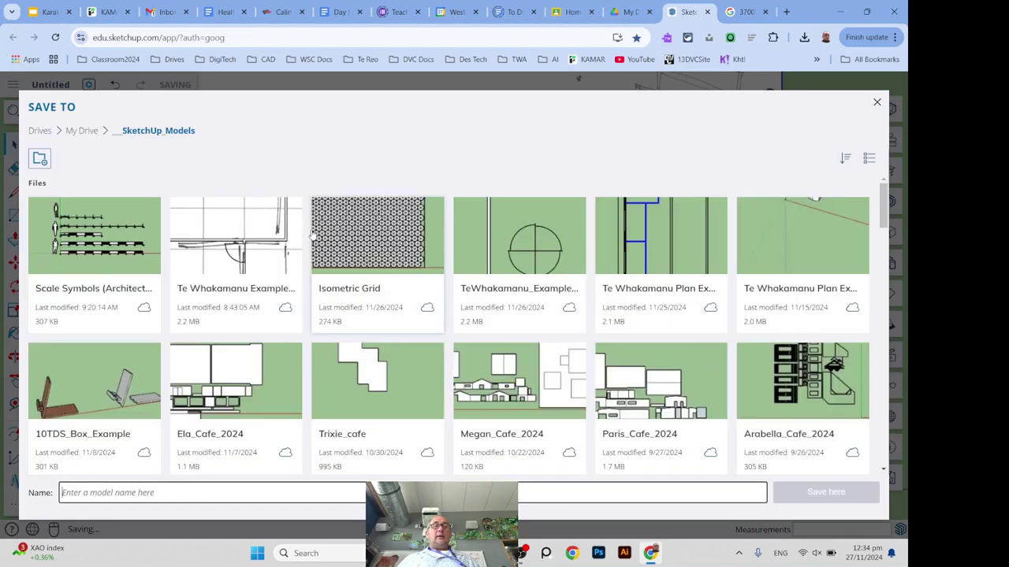
click(133, 489)
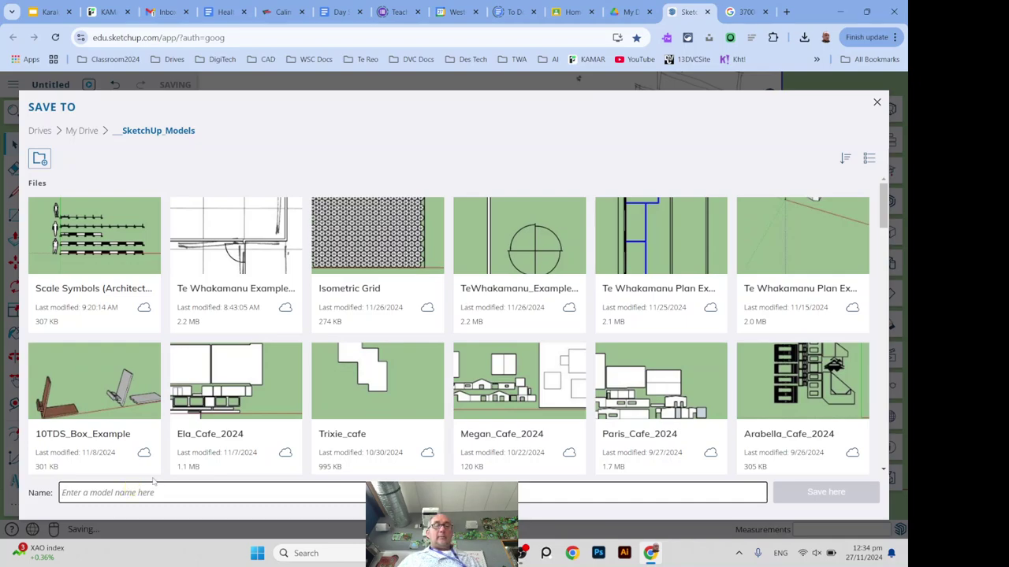
key(shift)
text(Floor)
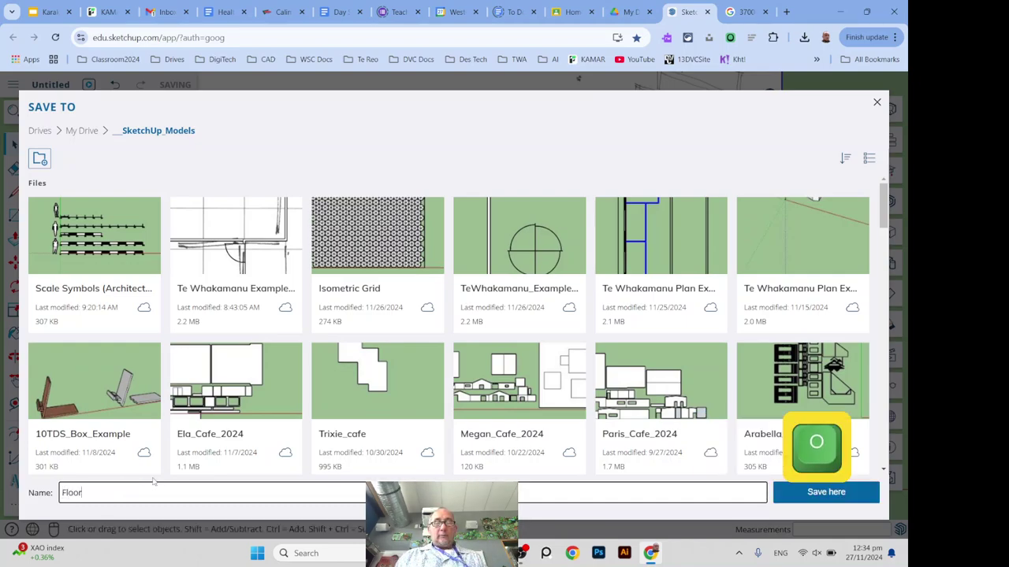
text(plan )
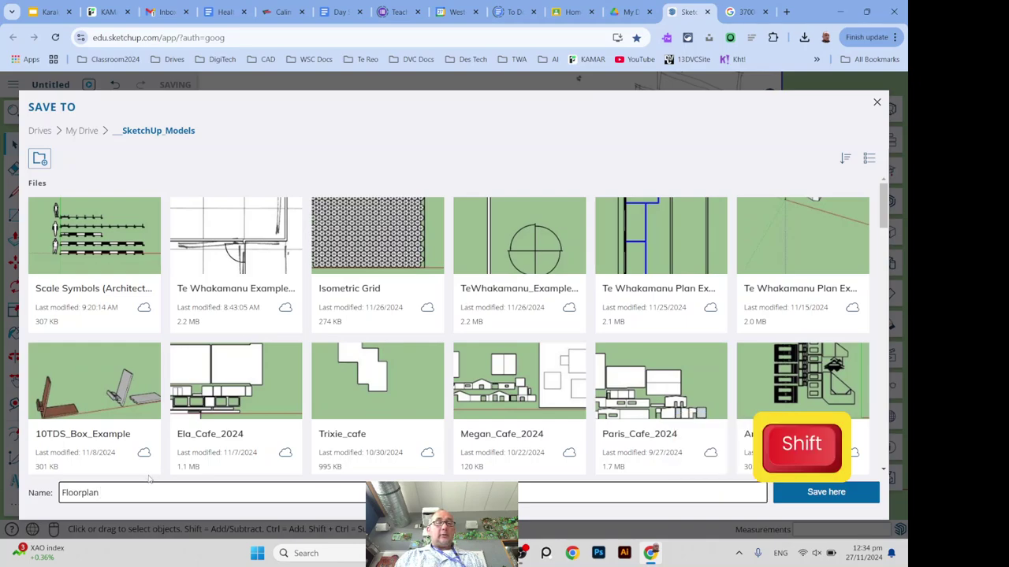
text(Example)
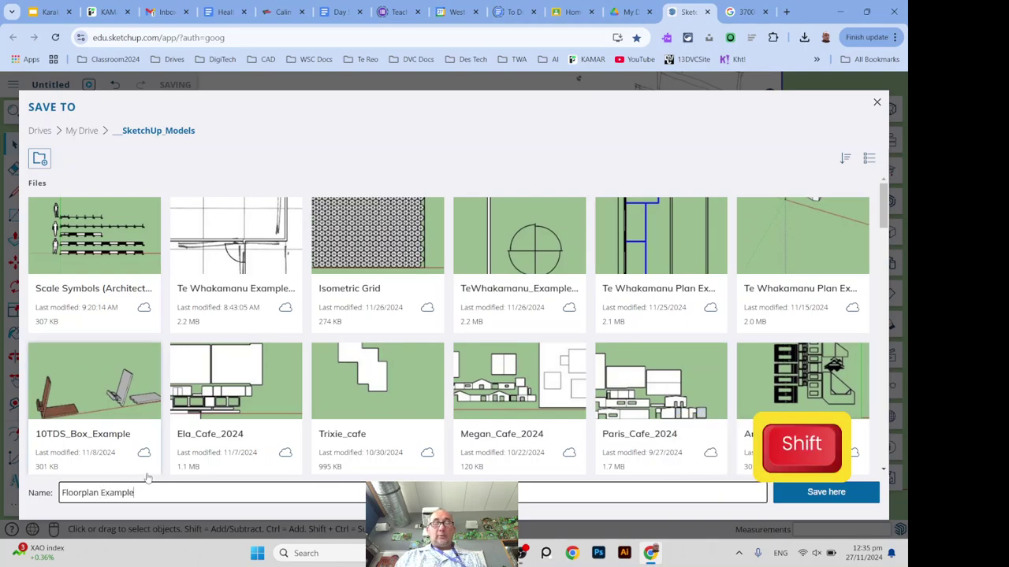
text(_202)
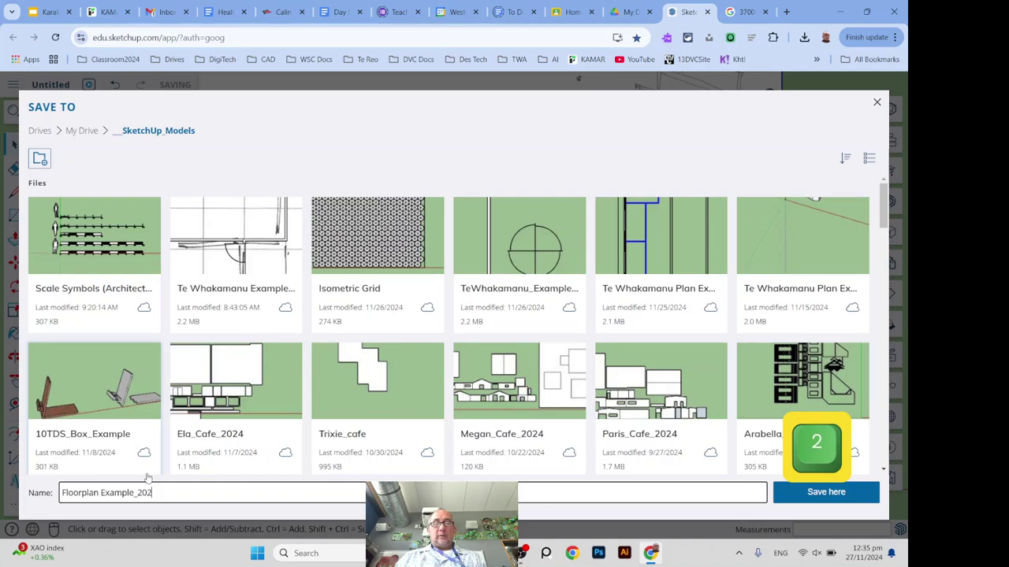
text(4)
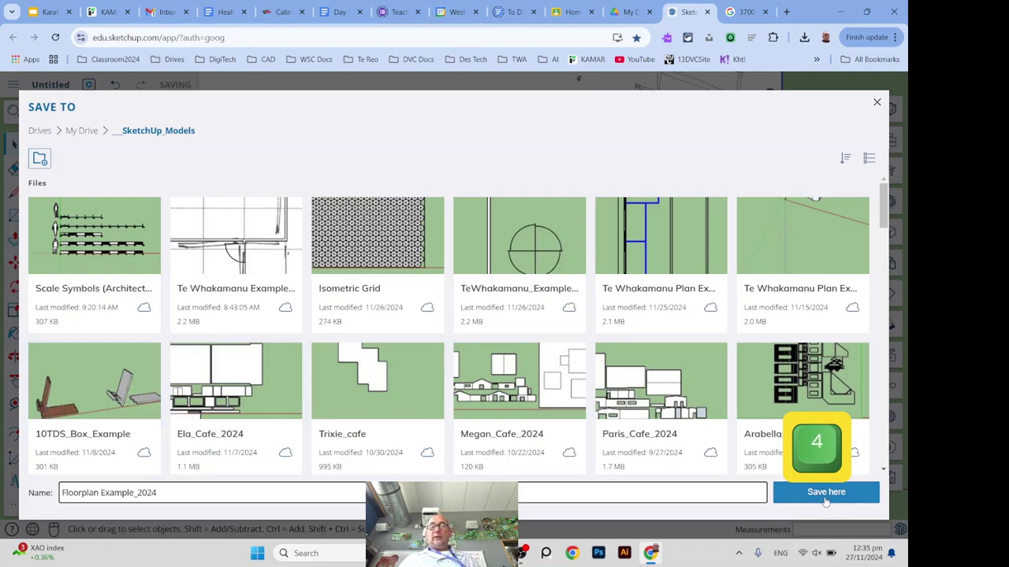
click(824, 496)
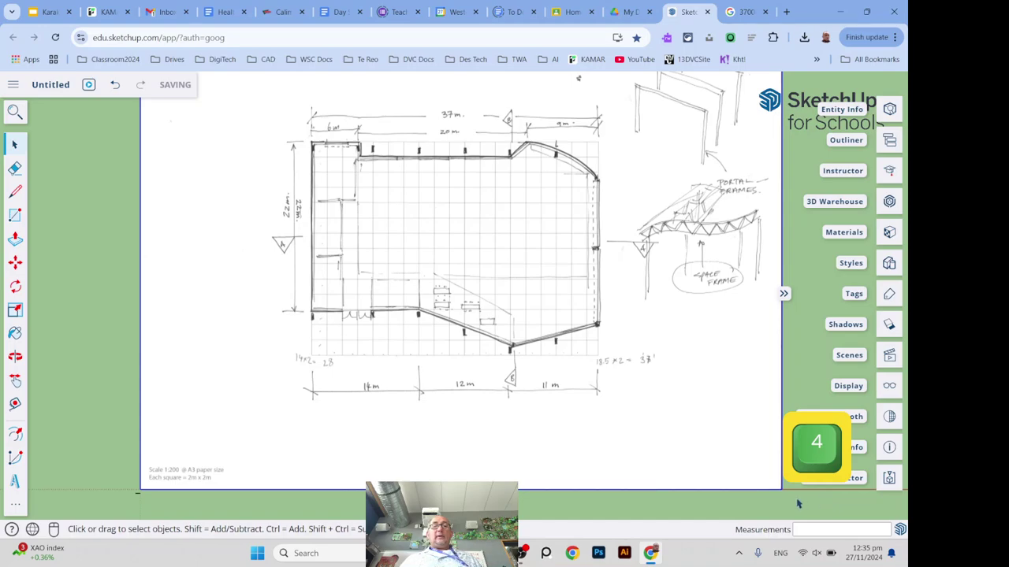